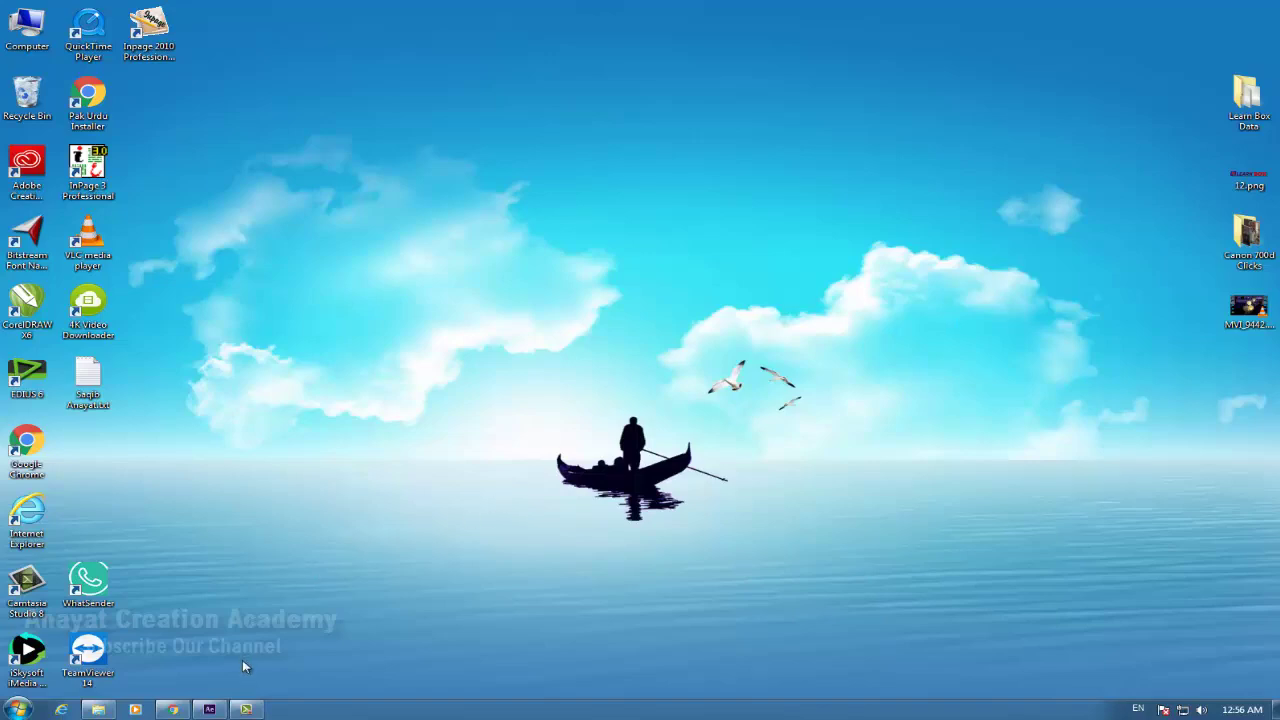
Restore the After Effects window showing the Light Leaks composition from the taskbar.
{"action": "left_click", "coordinate": [209, 709]}
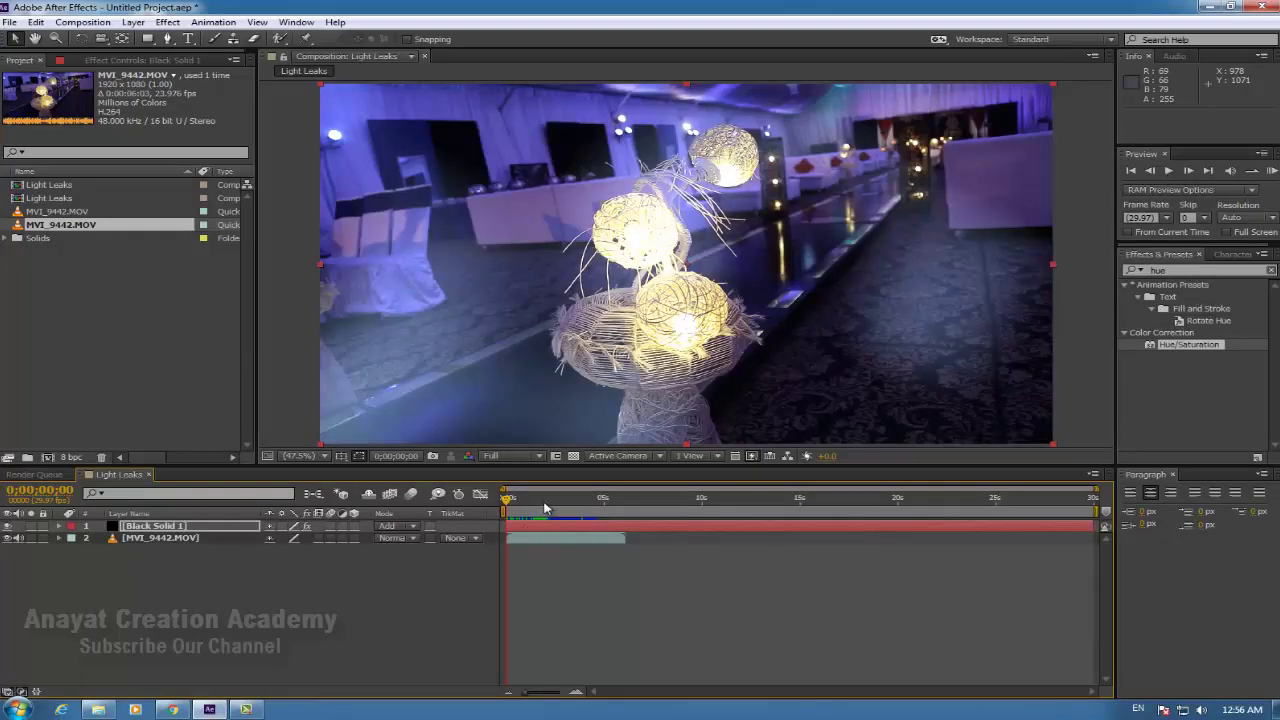
Scrub and preview the Light Leaks composition playback.
{"action": "left_click_drag", "start_coordinate": [530, 497], "coordinate": [503, 507]}
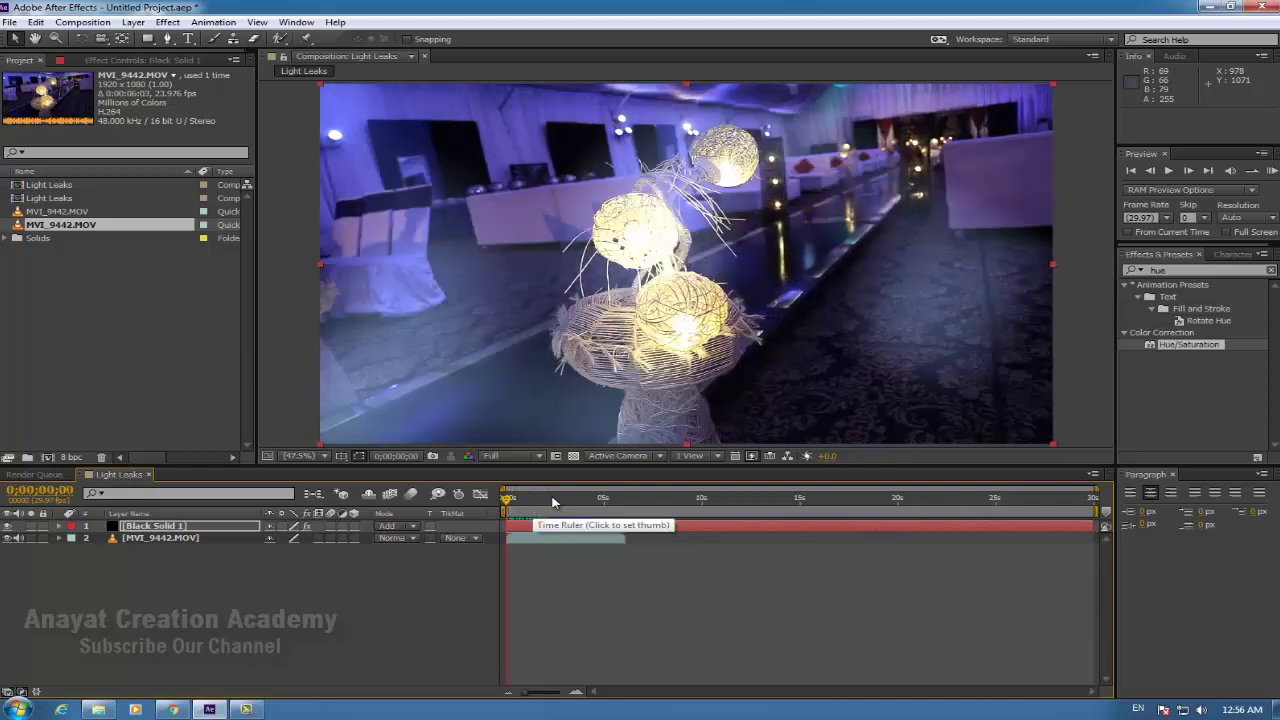
{"action": "key", "text": "space"}
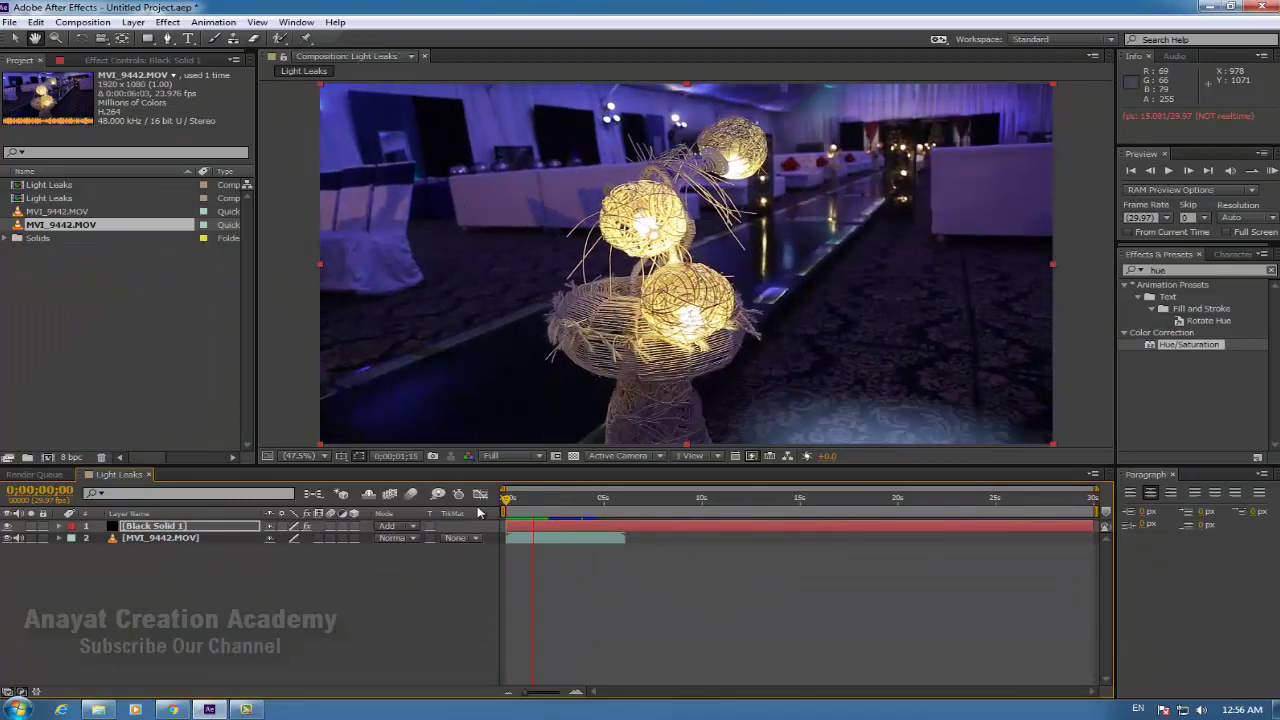
{"action": "key", "text": "space"}
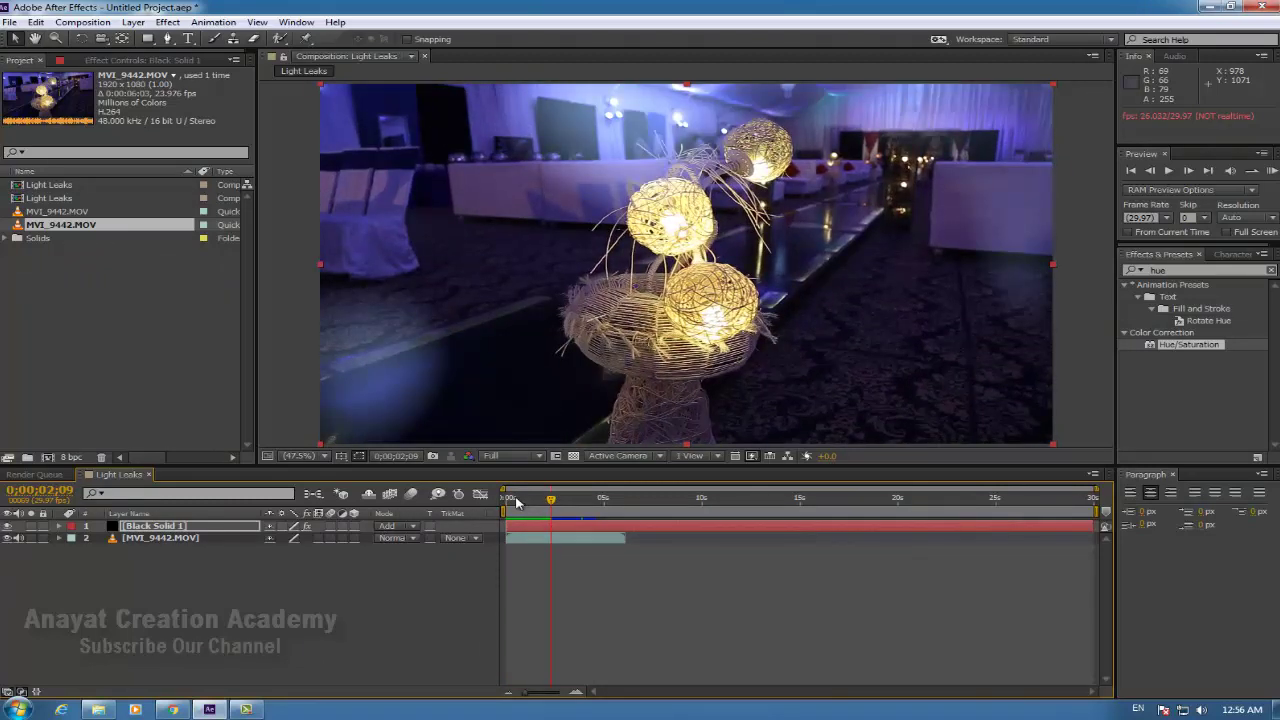
On Black Solid 1, raise the Hue/Saturation Colorize Hue to 222° for purpler light.
{"action": "left_click", "coordinate": [143, 527]}
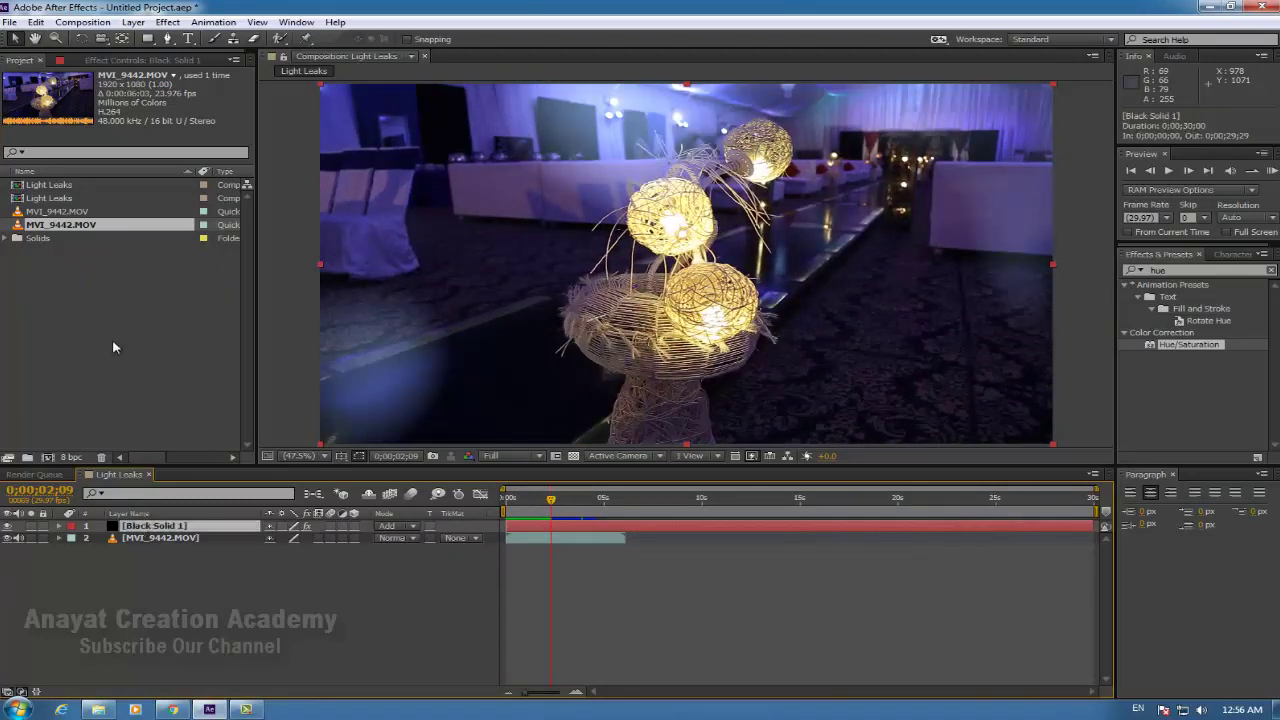
{"action": "left_click", "coordinate": [160, 60]}
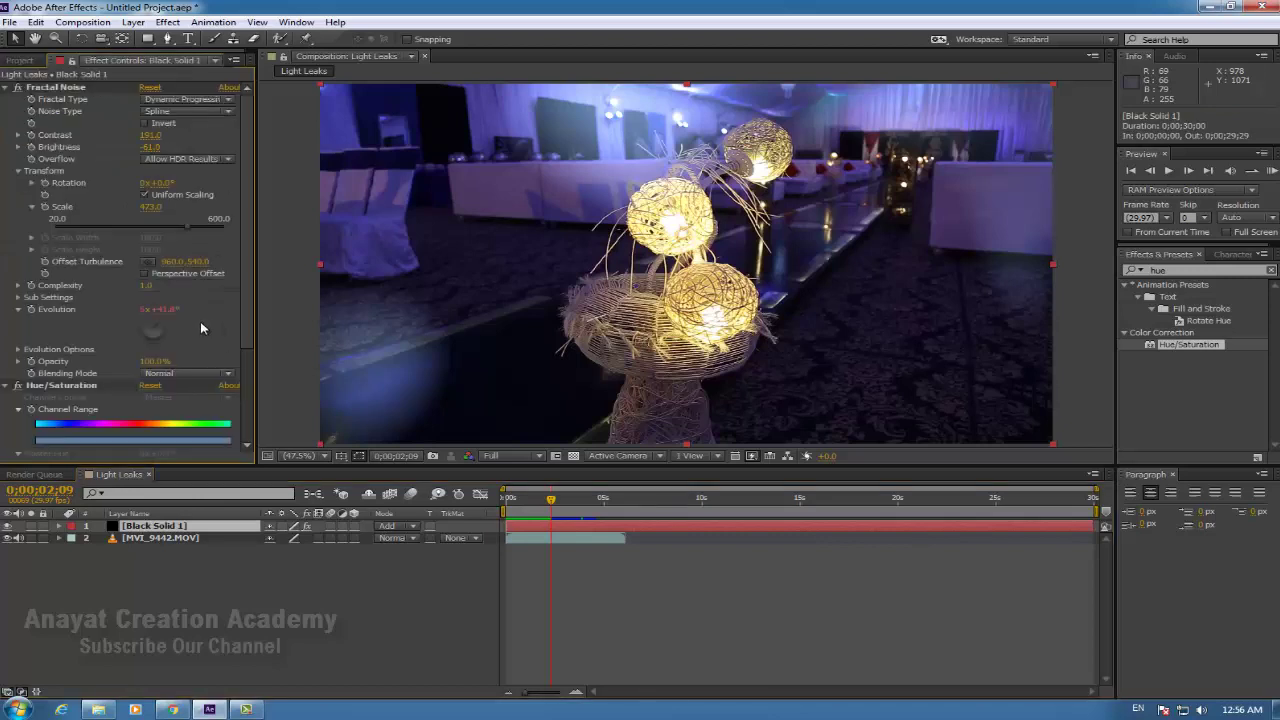
{"action": "scroll", "coordinate": [245, 352], "scroll_direction": "down", "scroll_amount": 2}
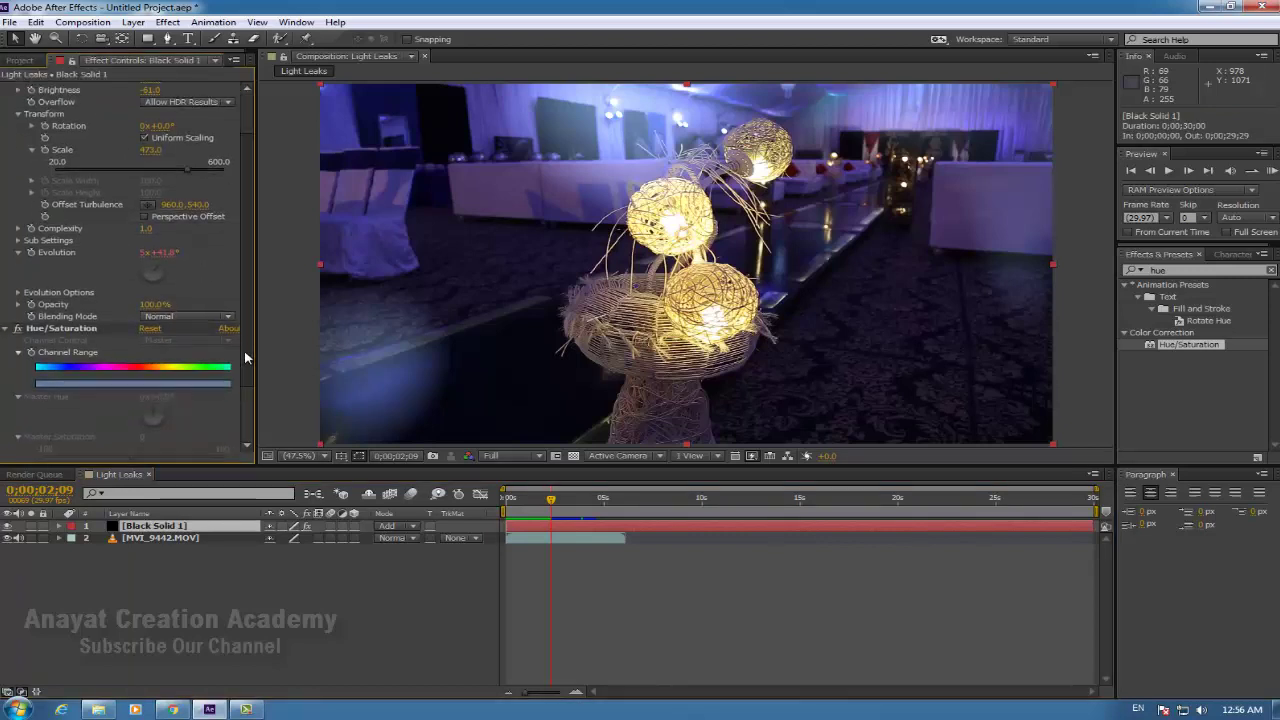
{"action": "scroll", "coordinate": [245, 360], "scroll_direction": "down", "scroll_amount": 1}
{"action": "scroll", "coordinate": [246, 367], "scroll_direction": "down", "scroll_amount": 1}
{"action": "scroll", "coordinate": [246, 376], "scroll_direction": "down", "scroll_amount": 1}
{"action": "scroll", "coordinate": [245, 410], "scroll_direction": "down", "scroll_amount": 1}
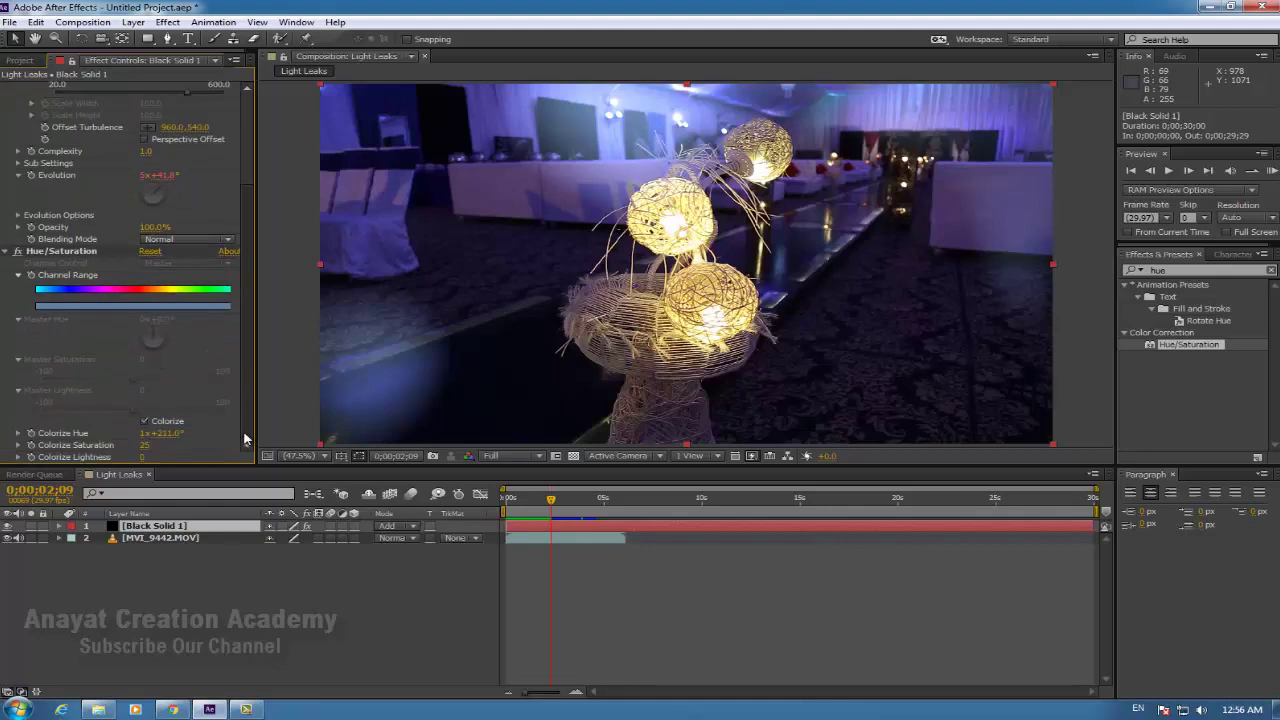
{"action": "left_click_drag", "start_coordinate": [165, 433], "coordinate": [295, 438]}
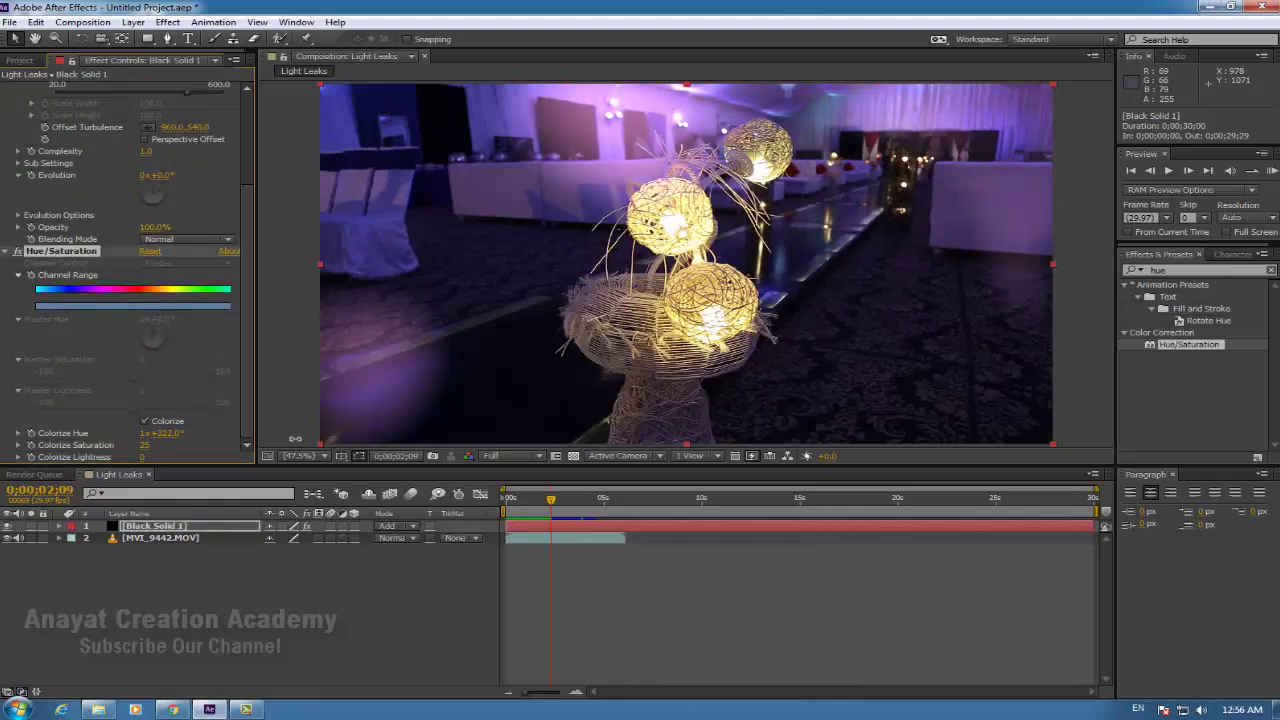
Preview the recoloured light leak again from near the start.
{"action": "left_click", "coordinate": [514, 501]}
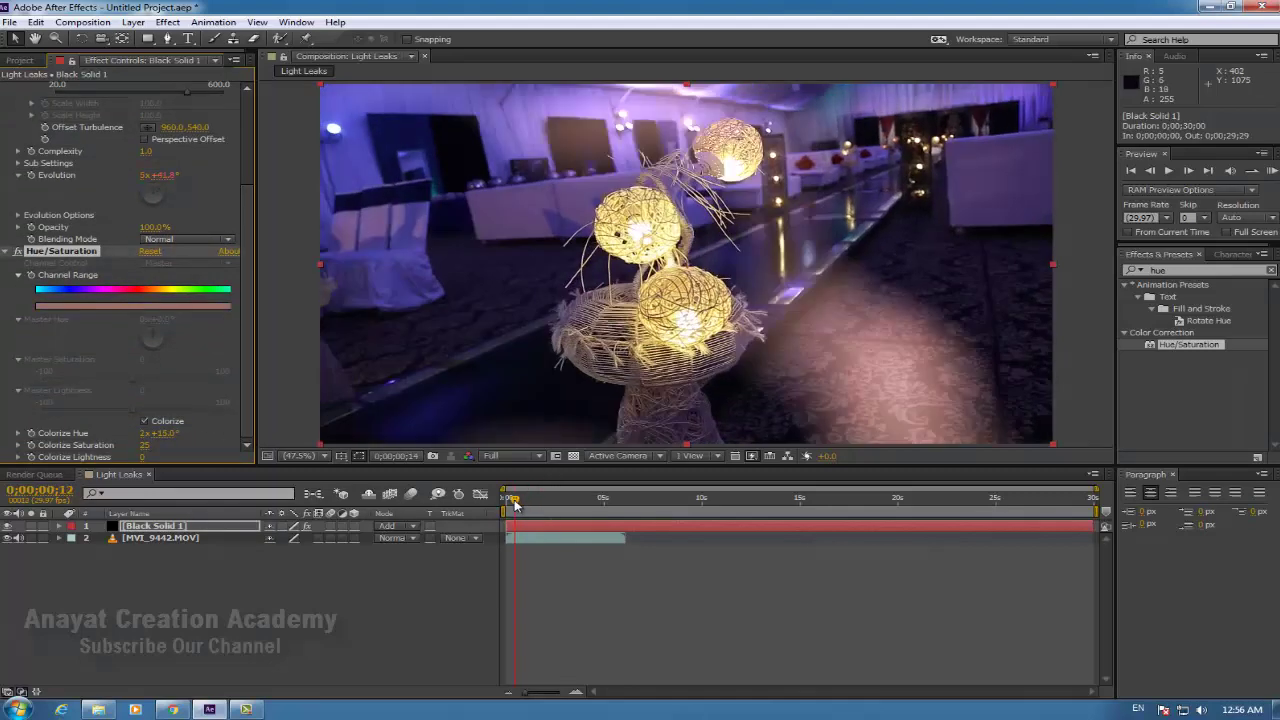
{"action": "mouse_move", "coordinate": [514, 504]}
{"action": "left_mouse_down"}
{"action": "mouse_move", "coordinate": [571, 507]}
{"action": "mouse_move", "coordinate": [507, 510]}
{"action": "left_mouse_up"}
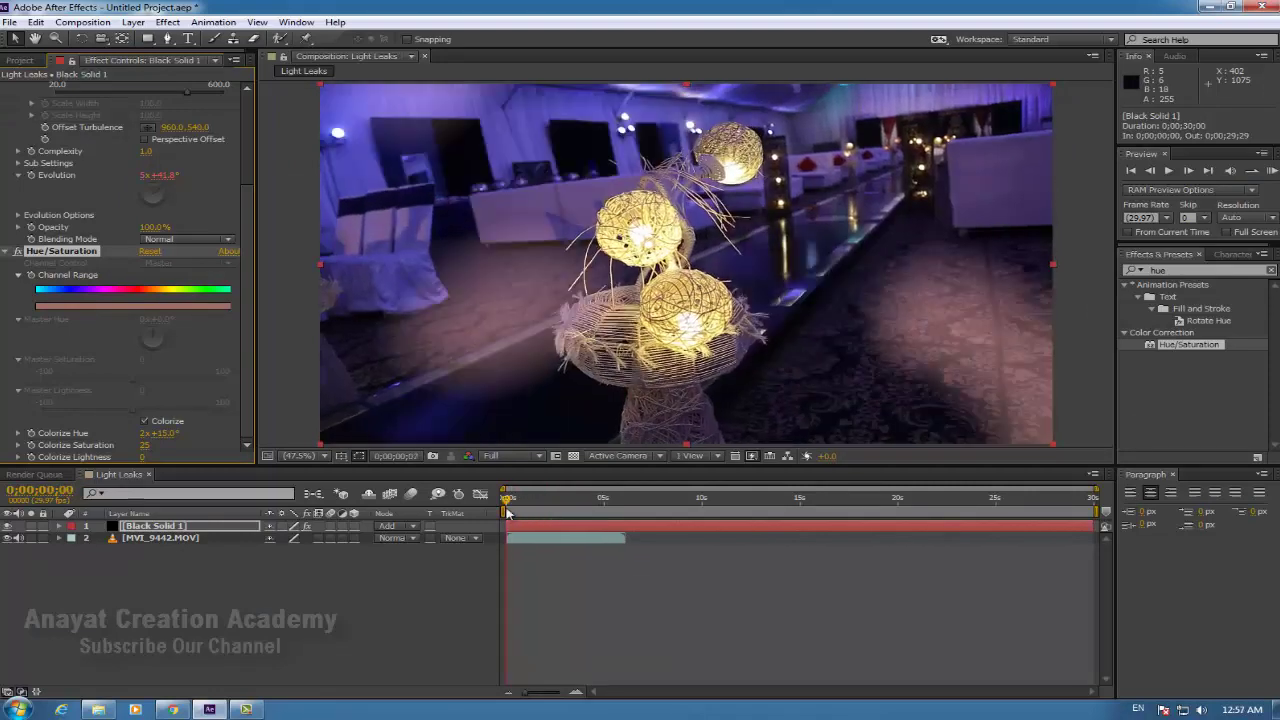
{"action": "key", "text": "space"}
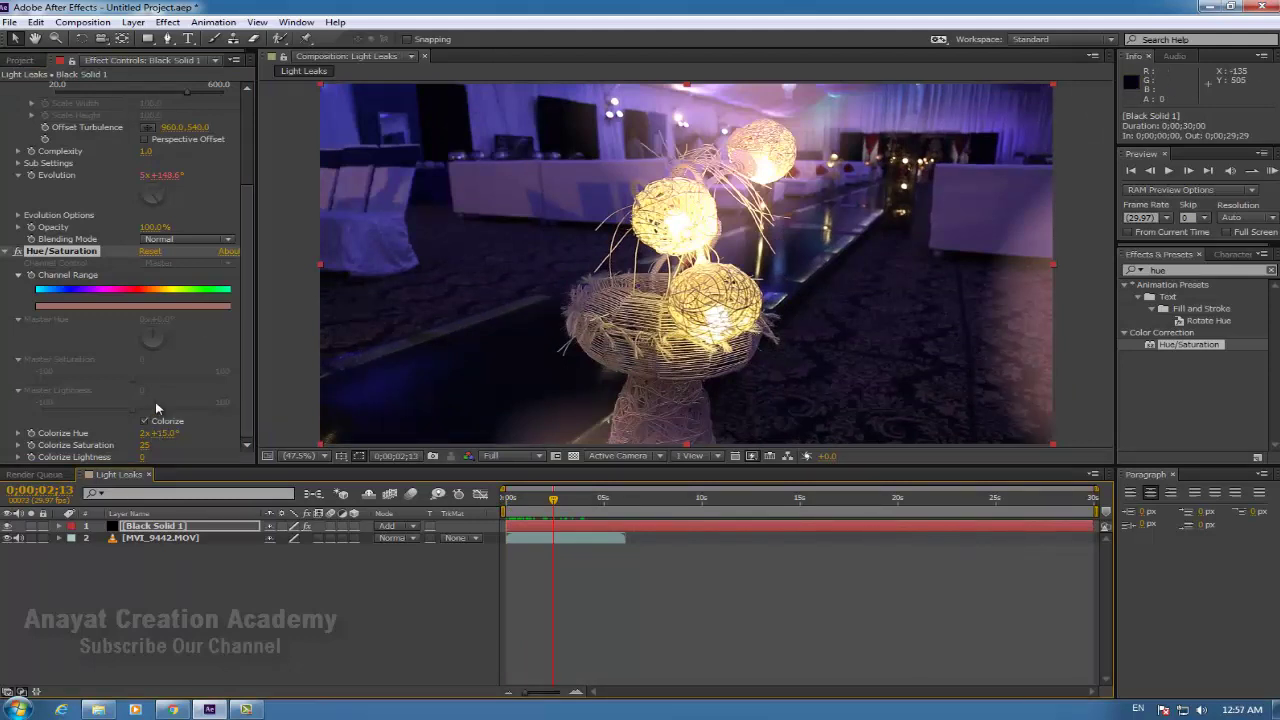
{"action": "left_click", "coordinate": [10, 22]}
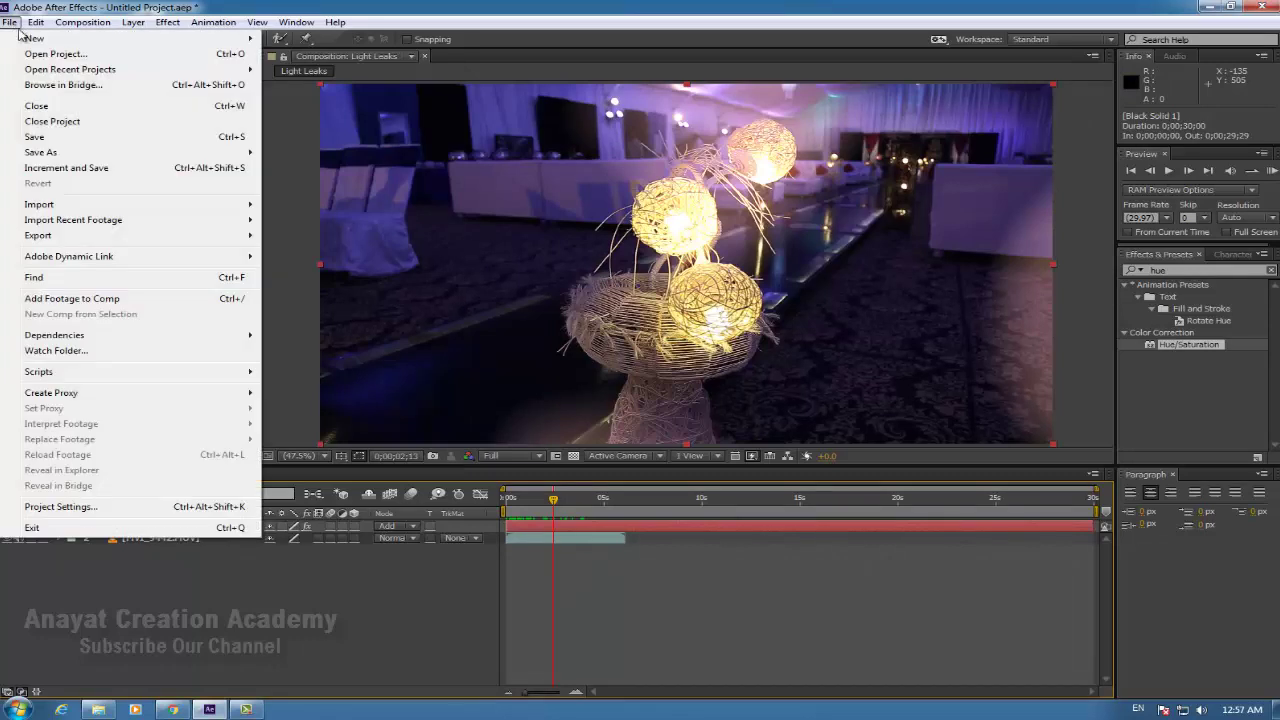
Start a new project, discarding changes to the old one.
{"action": "mouse_move", "coordinate": [54, 40]}
{"action": "left_click", "coordinate": [386, 40]}
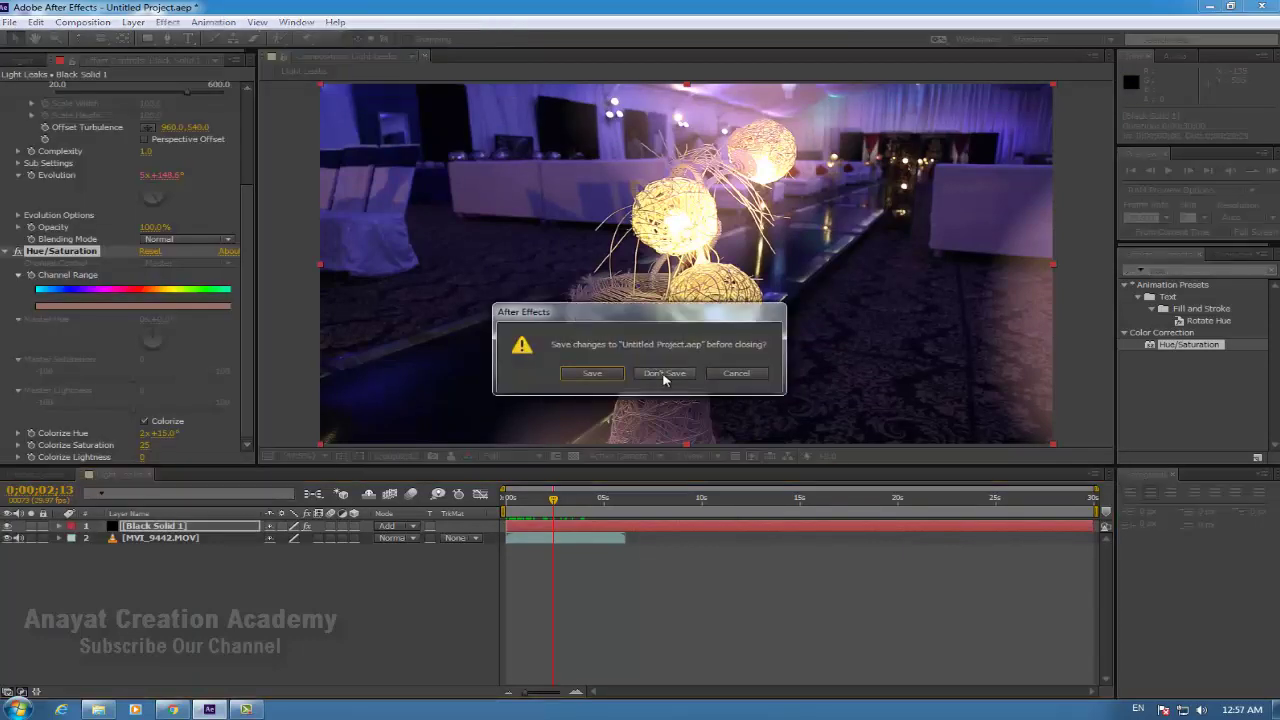
{"action": "left_click", "coordinate": [664, 375]}
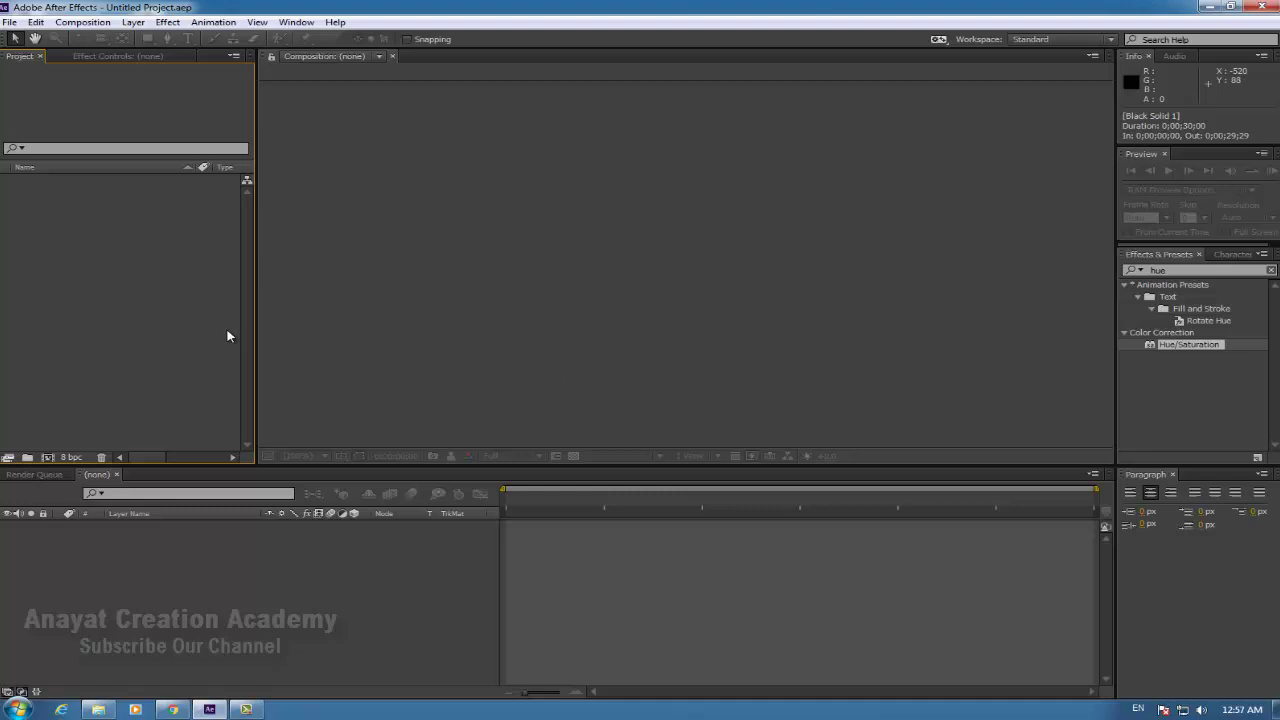
Create Comp 1 with the HDTV 1080 29.97 preset.
{"action": "right_click", "coordinate": [143, 290]}
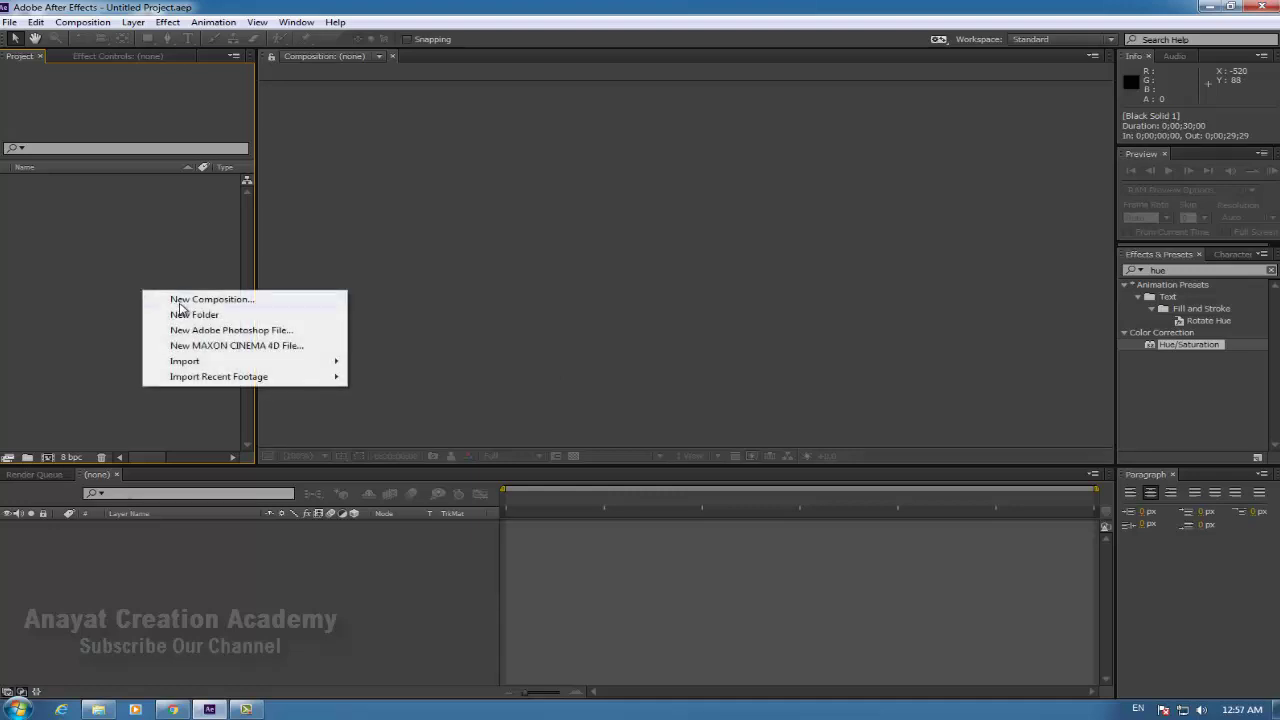
{"action": "left_click", "coordinate": [185, 299]}
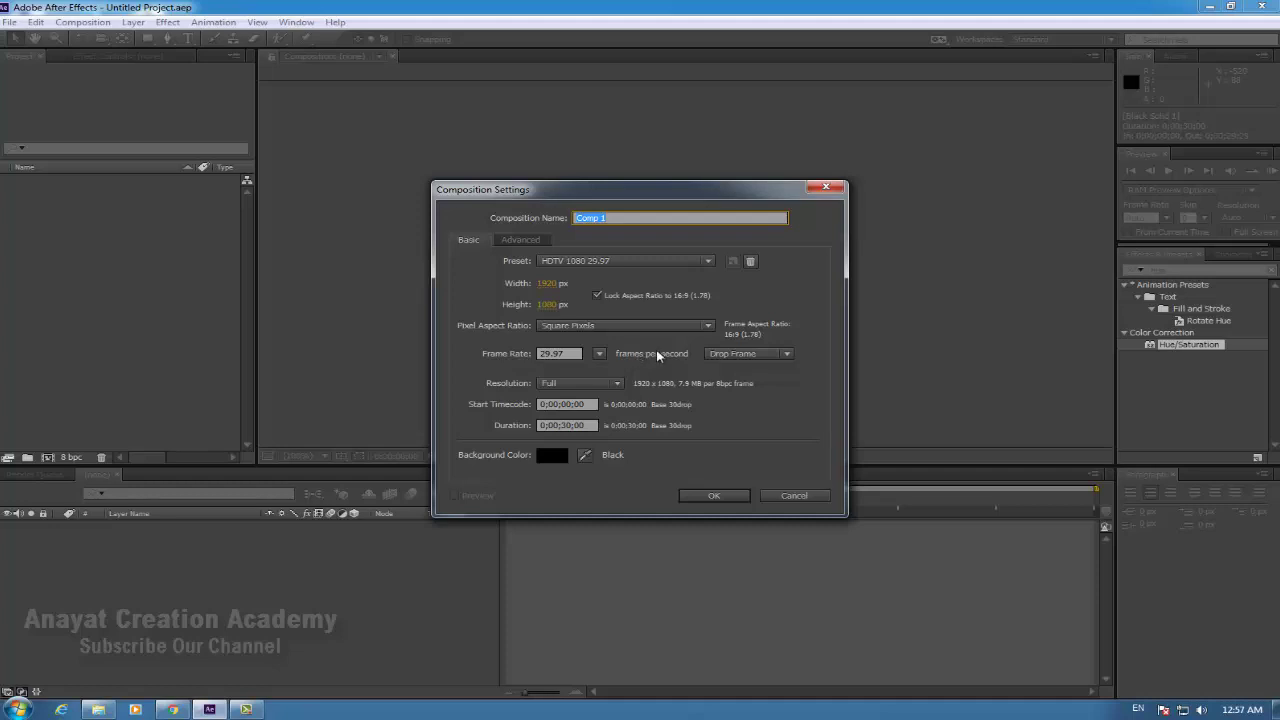
{"action": "left_click", "coordinate": [710, 495]}
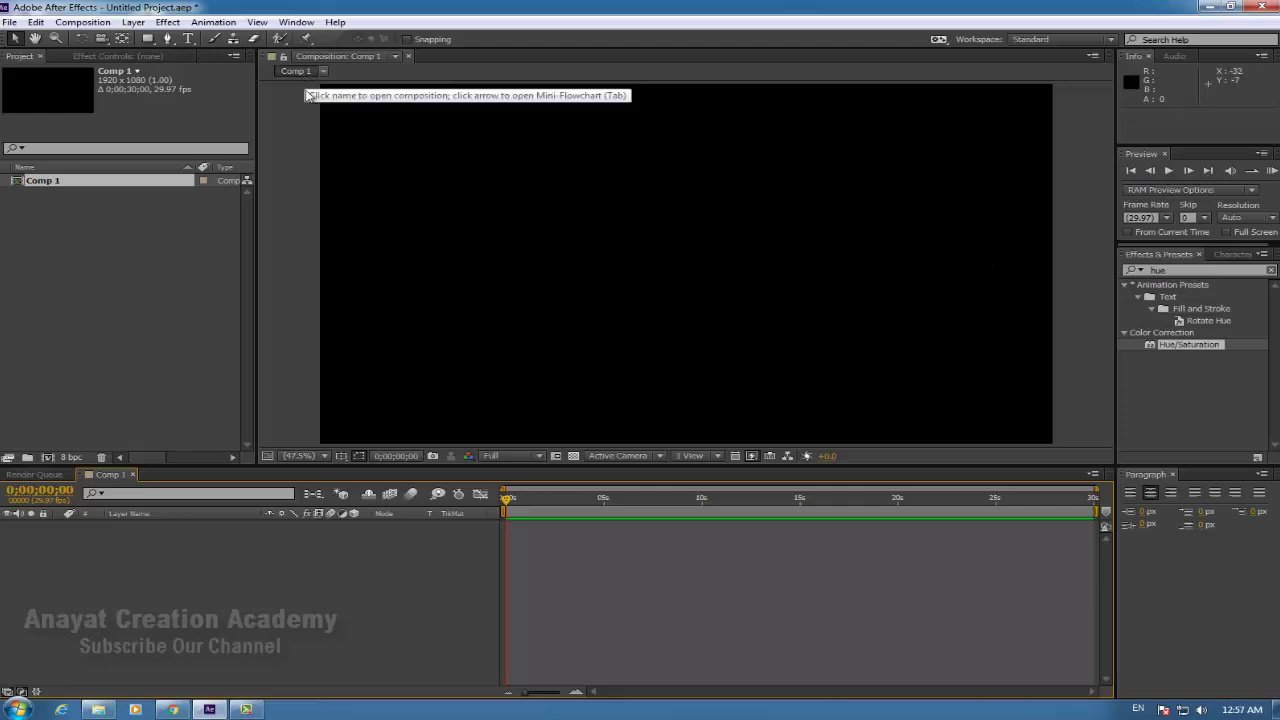
Add a black 1920x1080 solid named Black Solid 1 to Comp 1.
{"action": "right_click", "coordinate": [308, 591]}
{"action": "mouse_move", "coordinate": [490, 433]}
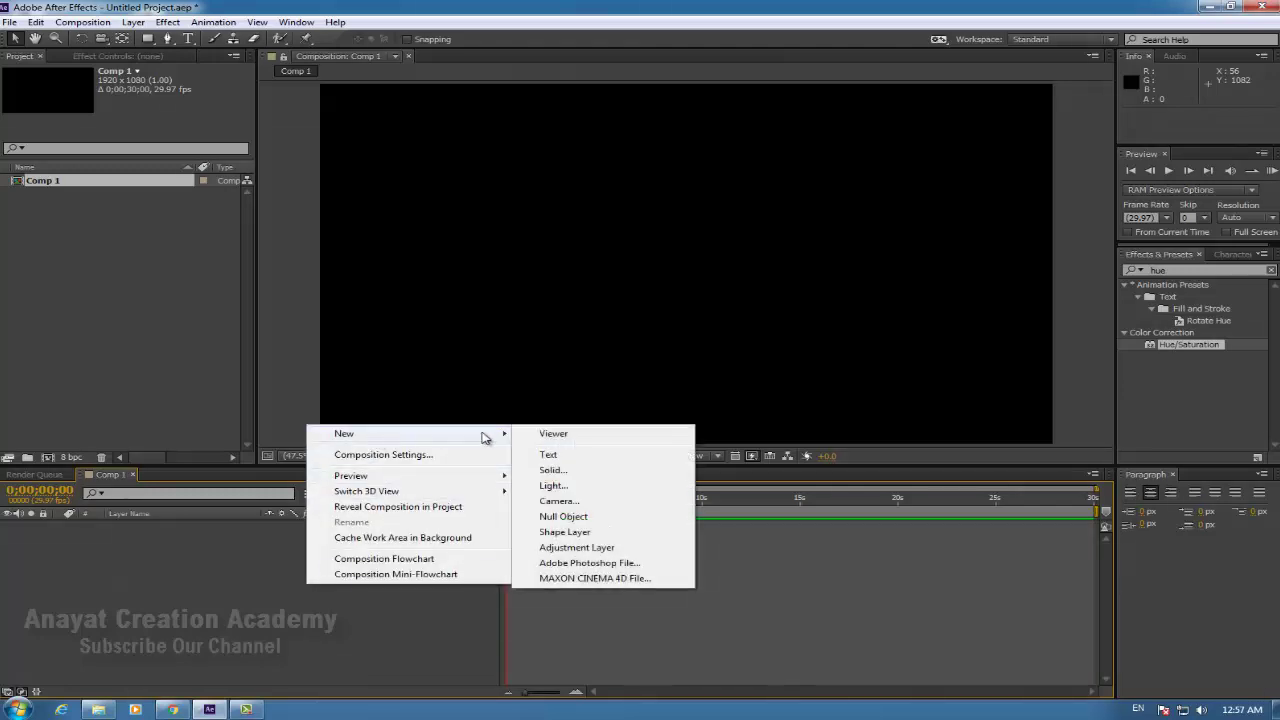
{"action": "left_click", "coordinate": [565, 476]}
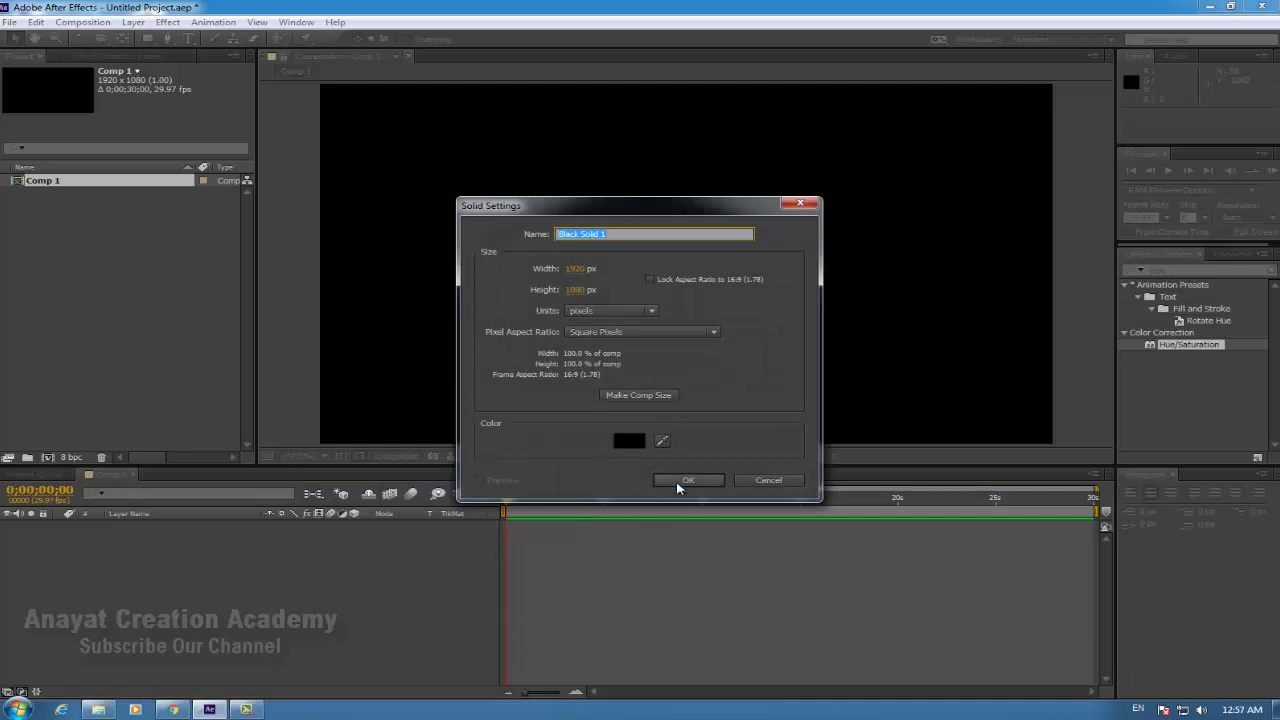
{"action": "left_click", "coordinate": [625, 447]}
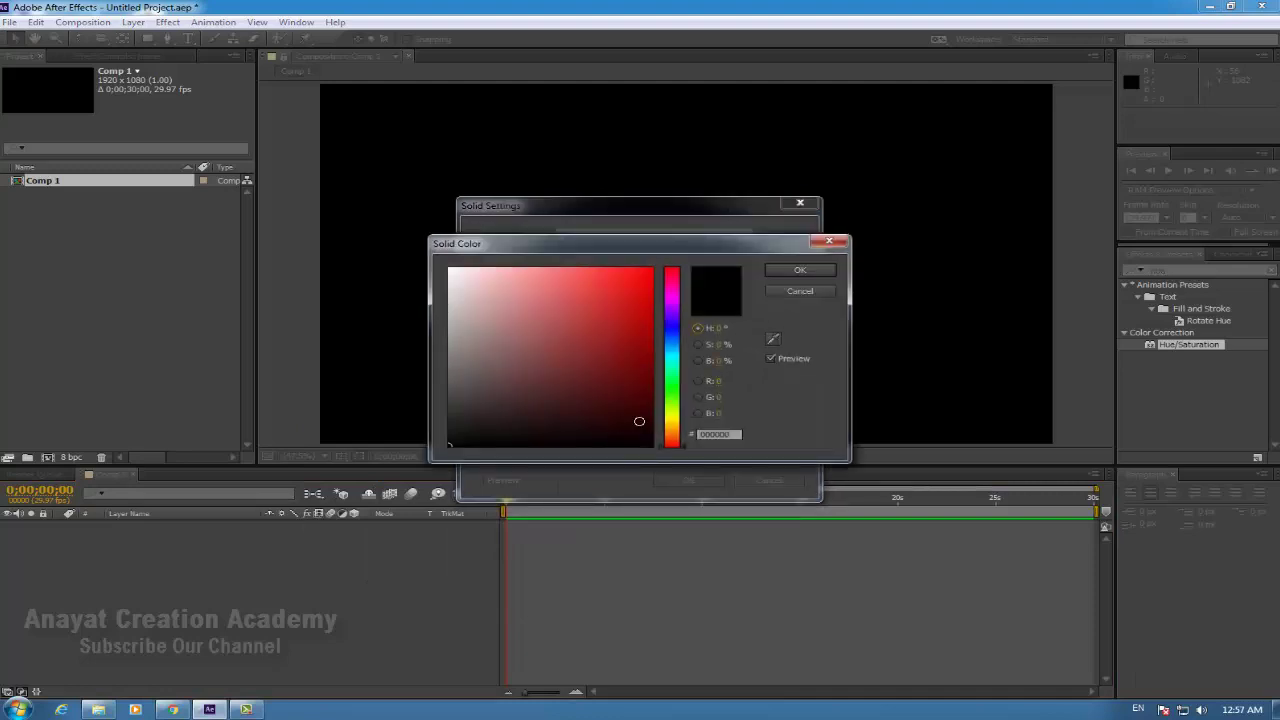
{"action": "left_click", "coordinate": [786, 277]}
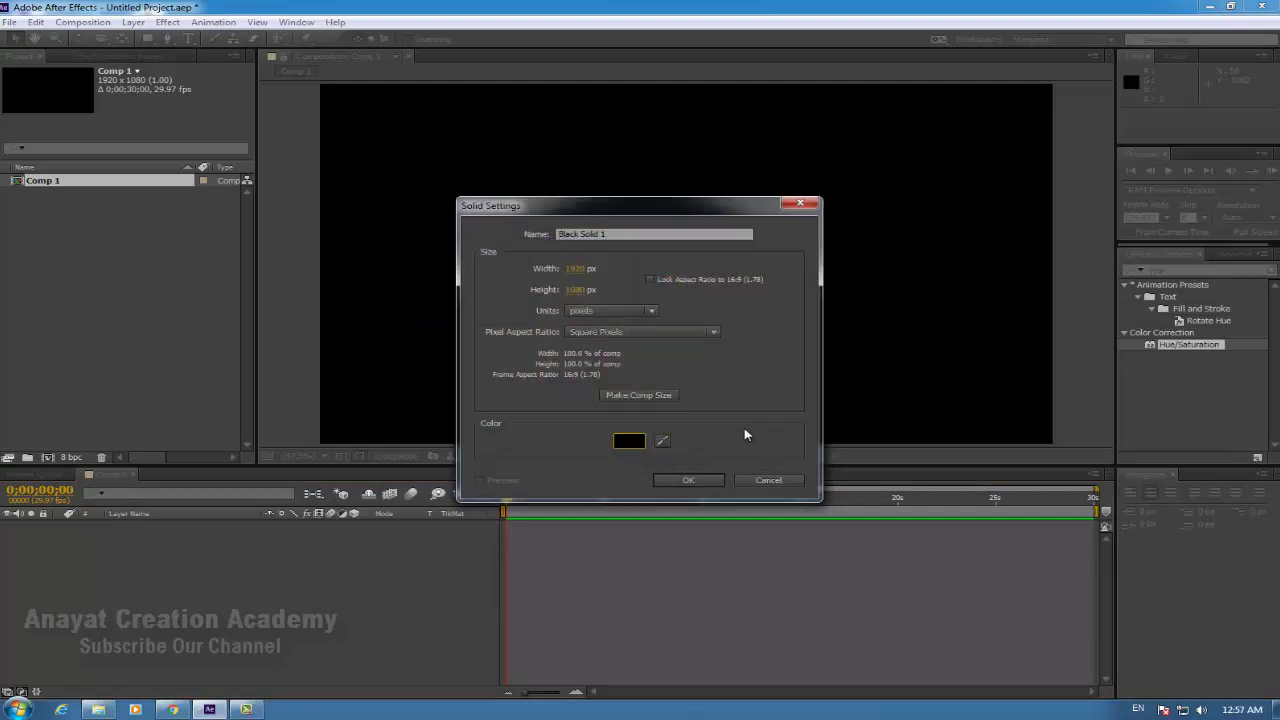
{"action": "left_click", "coordinate": [689, 481]}
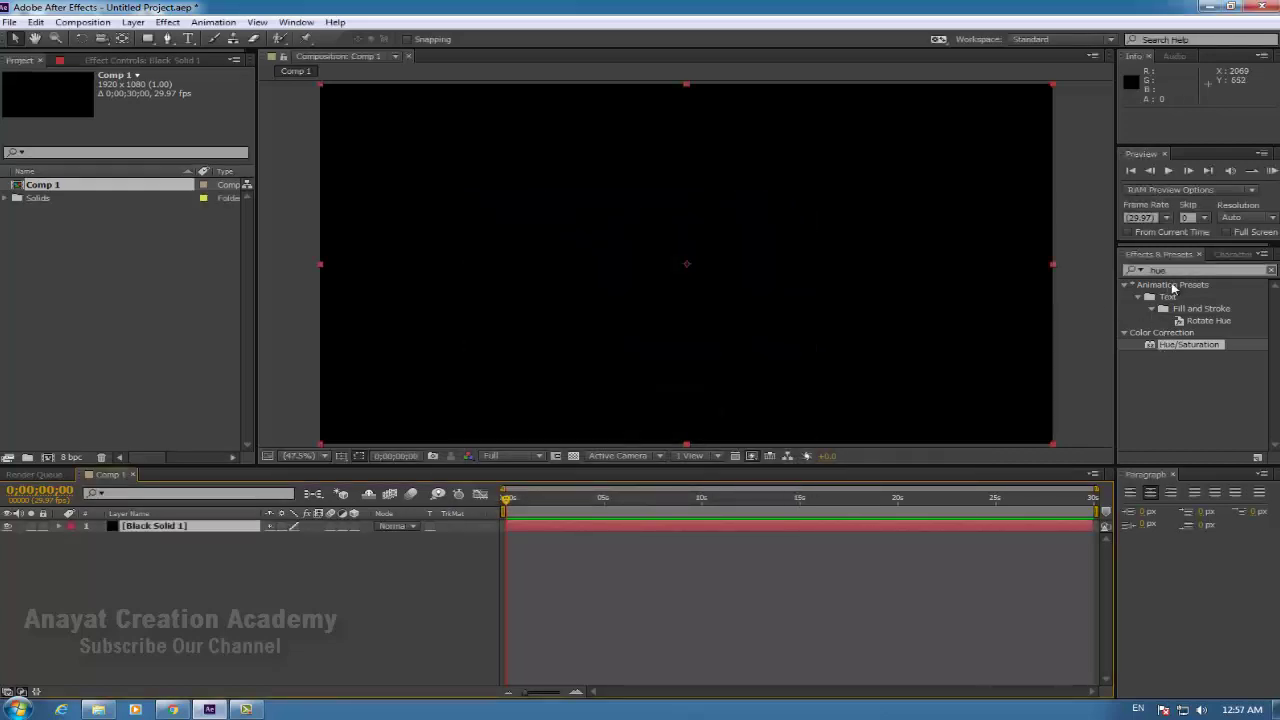
Search 'fractal' in Effects & Presets and apply Fractal Noise to Black Solid 1.
{"action": "key", "text": "BackSpace"}
{"action": "key", "text": "BackSpace"}
{"action": "key", "text": "BackSpace"}
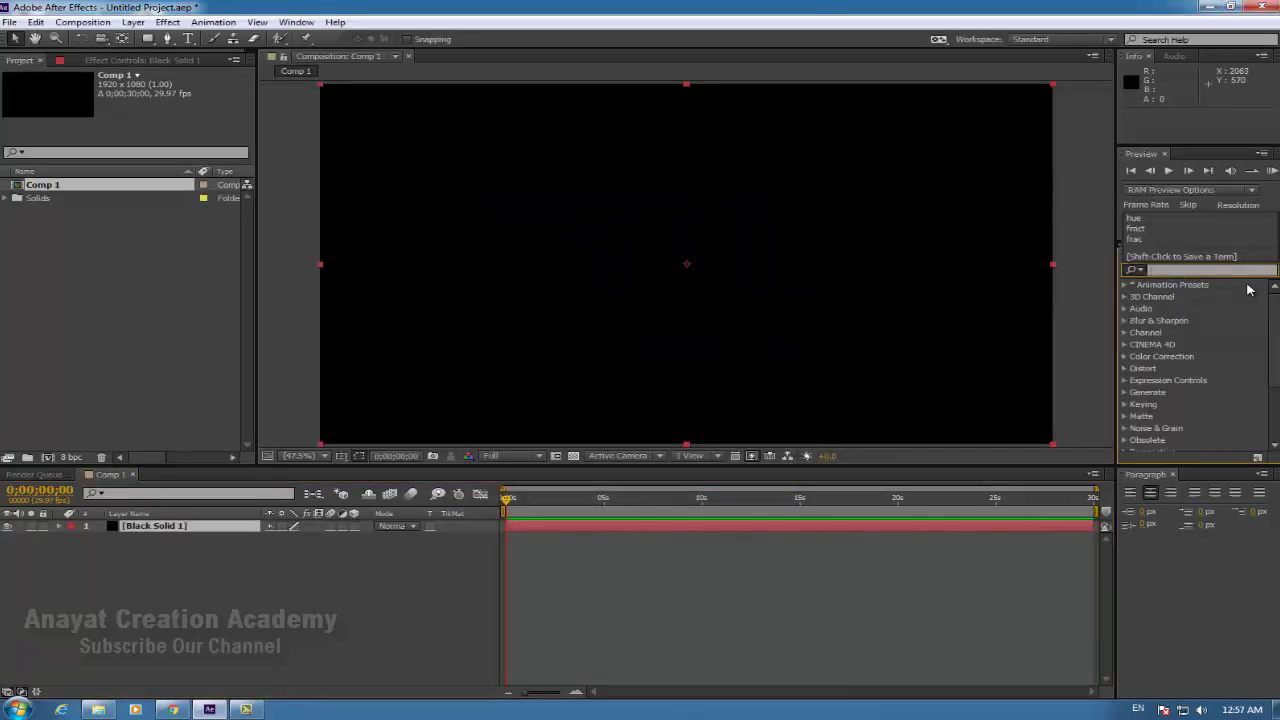
{"action": "type", "text": "fractal"}
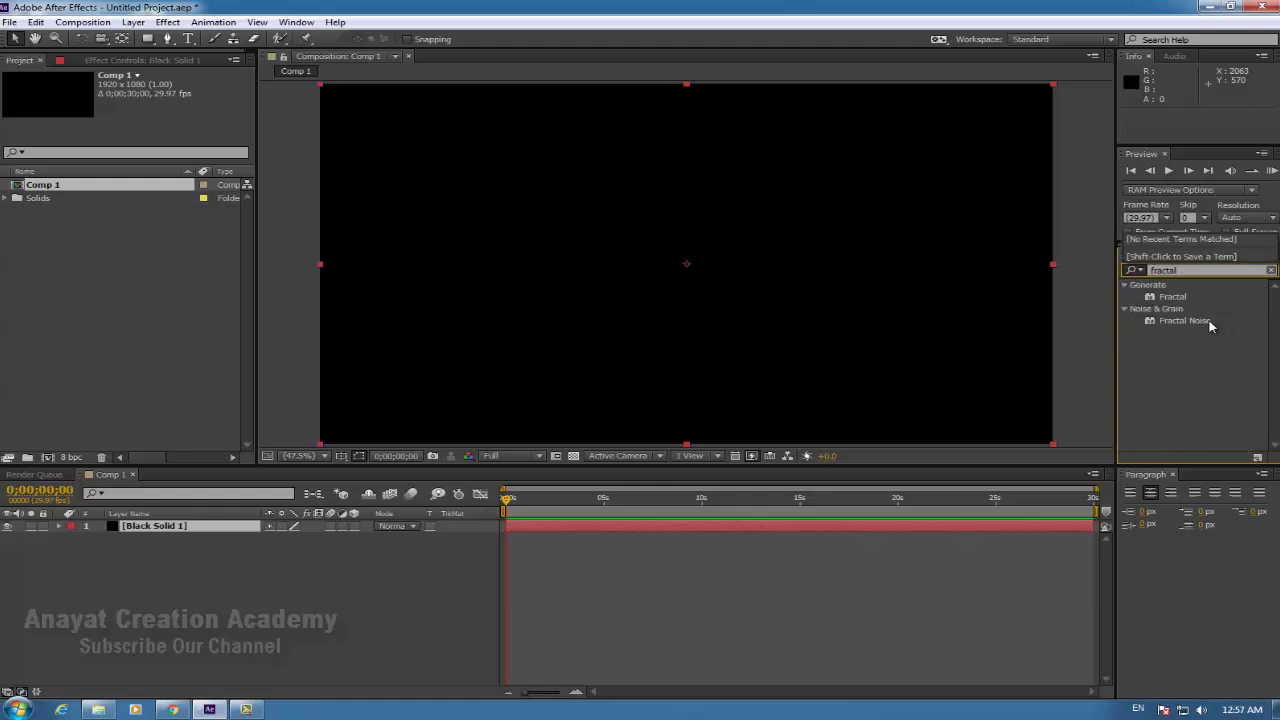
{"action": "left_click", "coordinate": [1212, 323]}
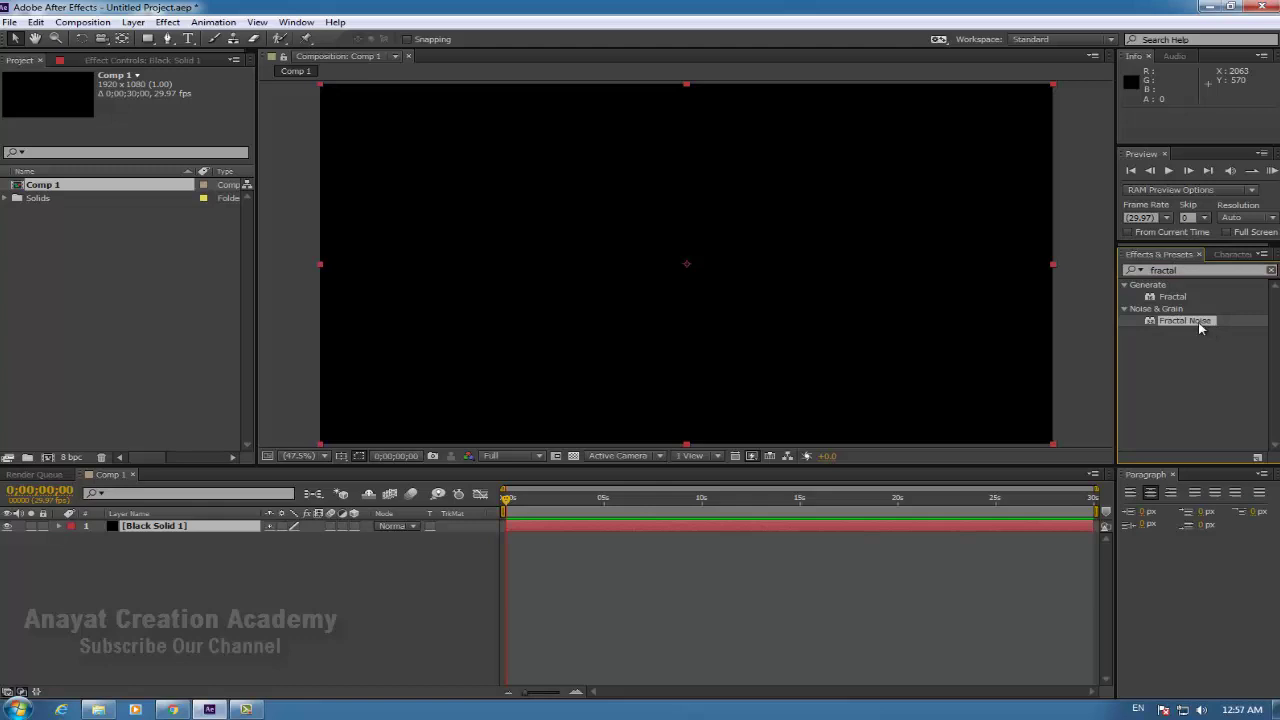
{"action": "left_click_drag", "start_coordinate": [1200, 327], "coordinate": [193, 538]}
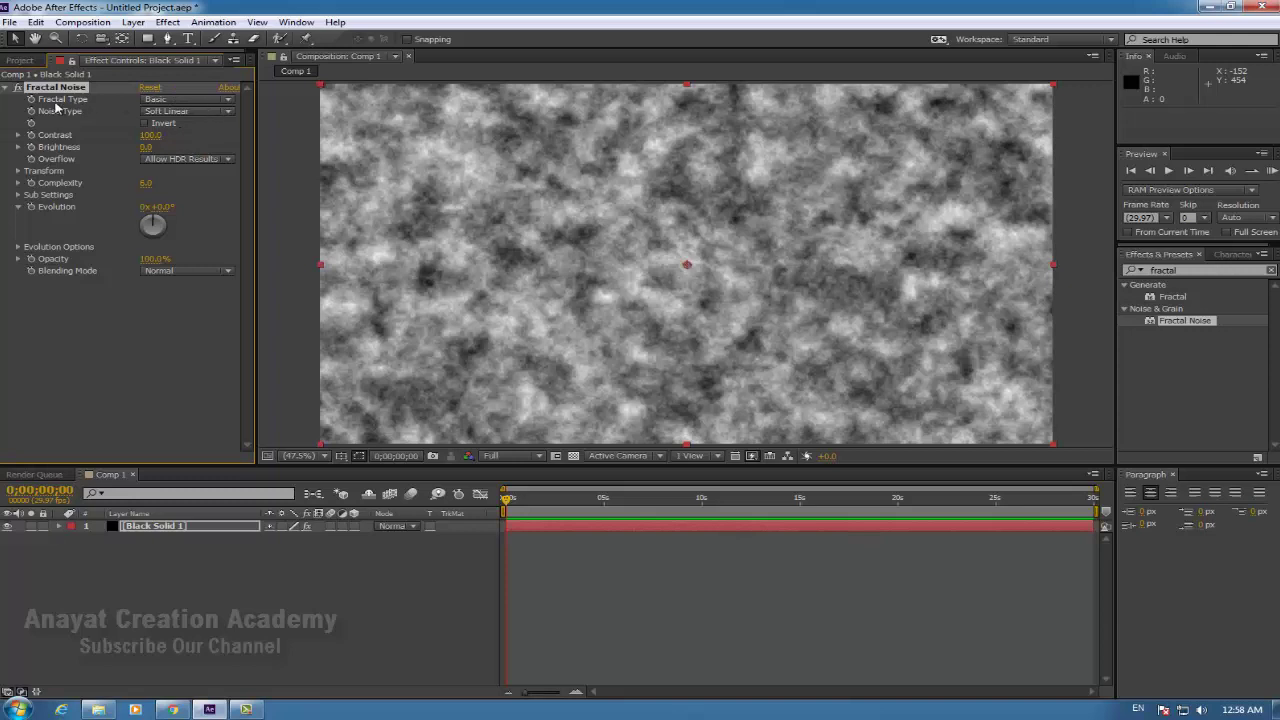
Set Fractal Noise type to Dynamic Progressive and noise type to Spline.
{"action": "left_click", "coordinate": [222, 102]}
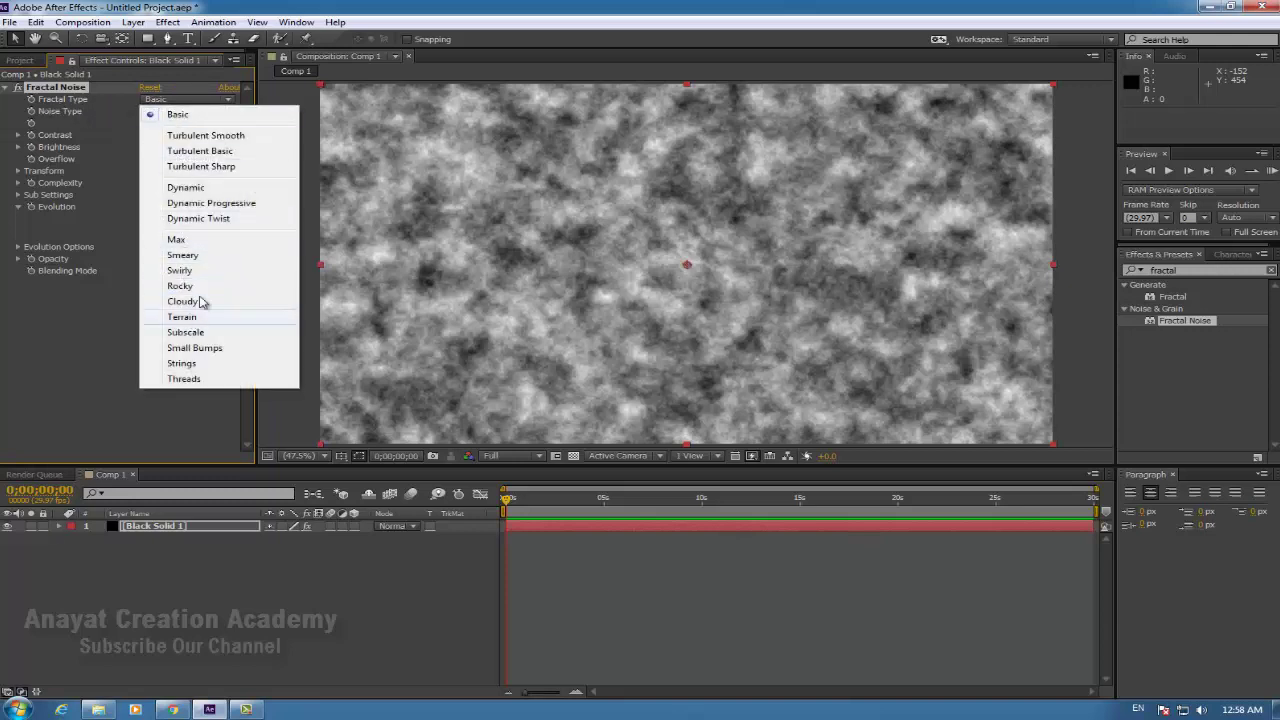
{"action": "left_click", "coordinate": [233, 207]}
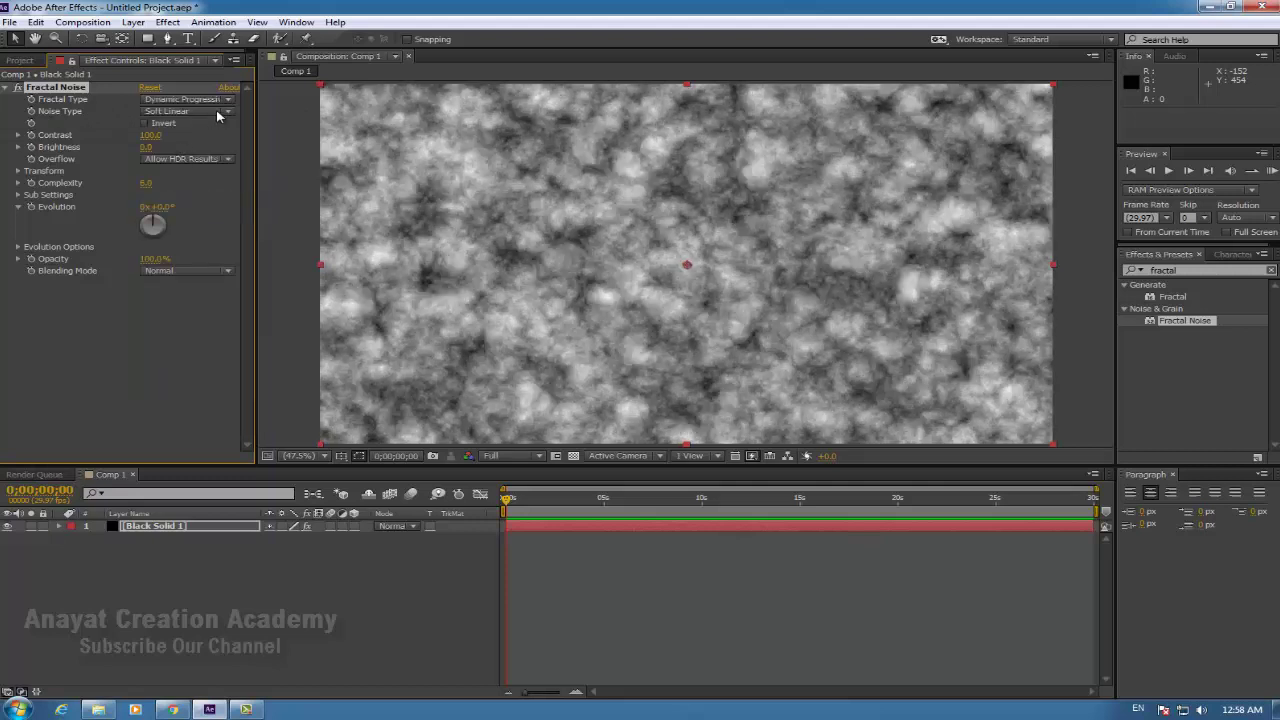
{"action": "left_click", "coordinate": [197, 113]}
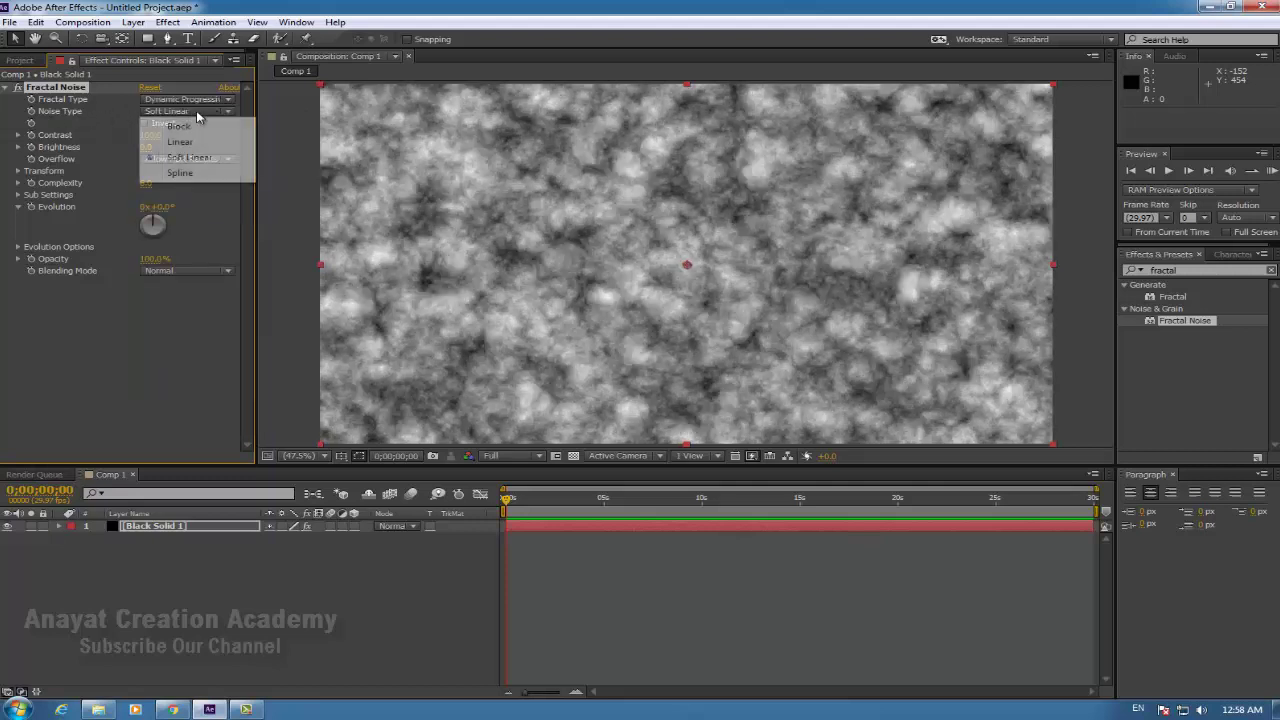
{"action": "left_click", "coordinate": [200, 173]}
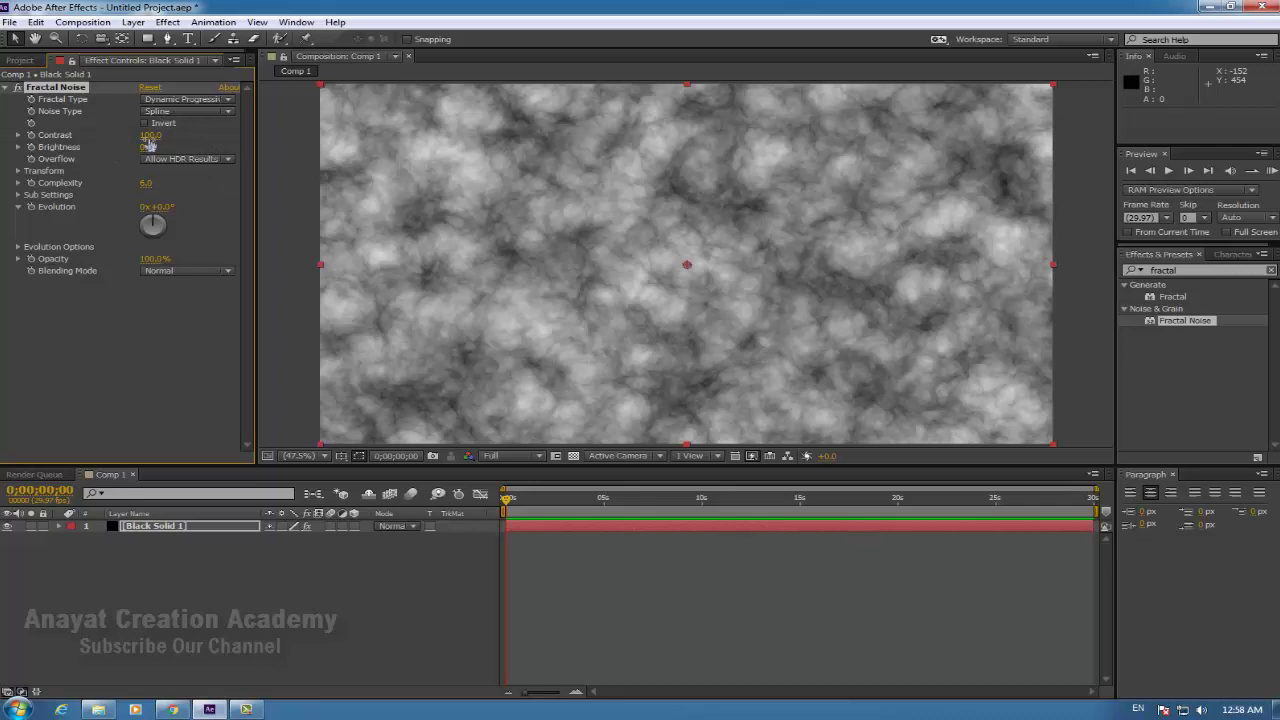
Raise Contrast to about 265, lower Brightness to -83, keep Allow HDR Results overflow.
{"action": "left_click_drag", "start_coordinate": [148, 142], "coordinate": [440, 152]}
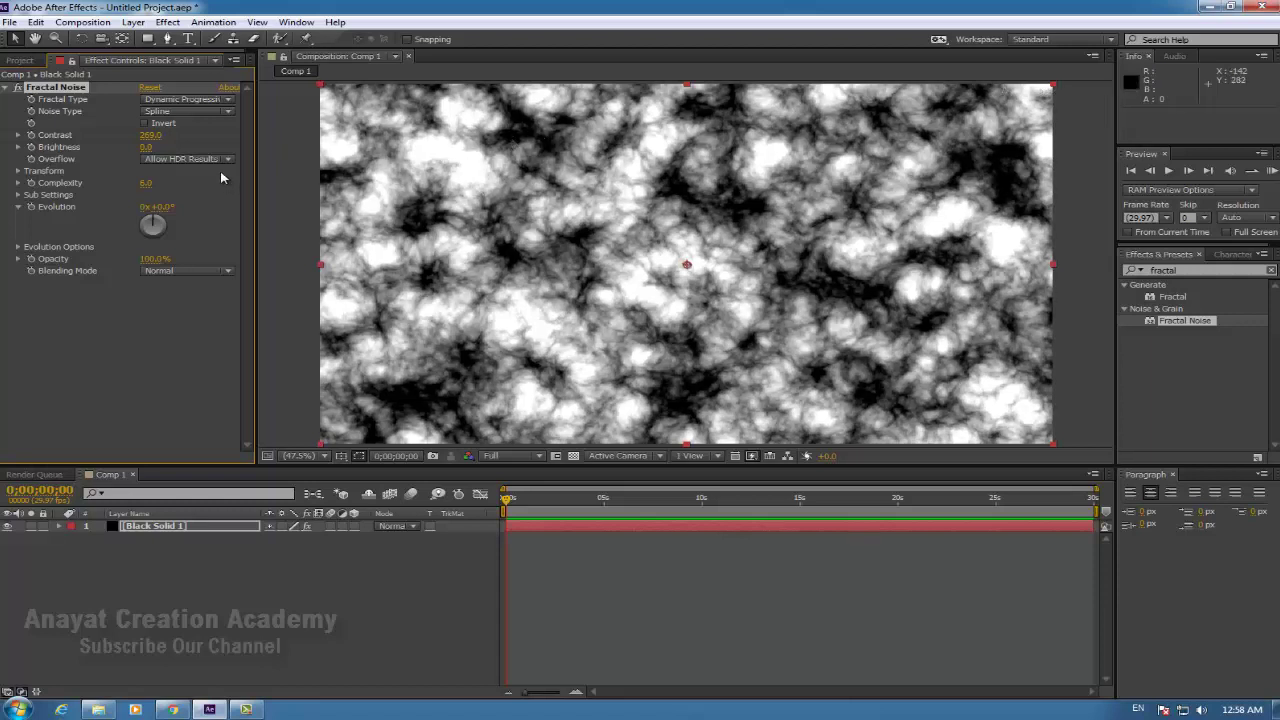
{"action": "mouse_move", "coordinate": [150, 135]}
{"action": "left_mouse_down"}
{"action": "mouse_move", "coordinate": [190, 135]}
{"action": "mouse_move", "coordinate": [97, 152]}
{"action": "left_mouse_up"}
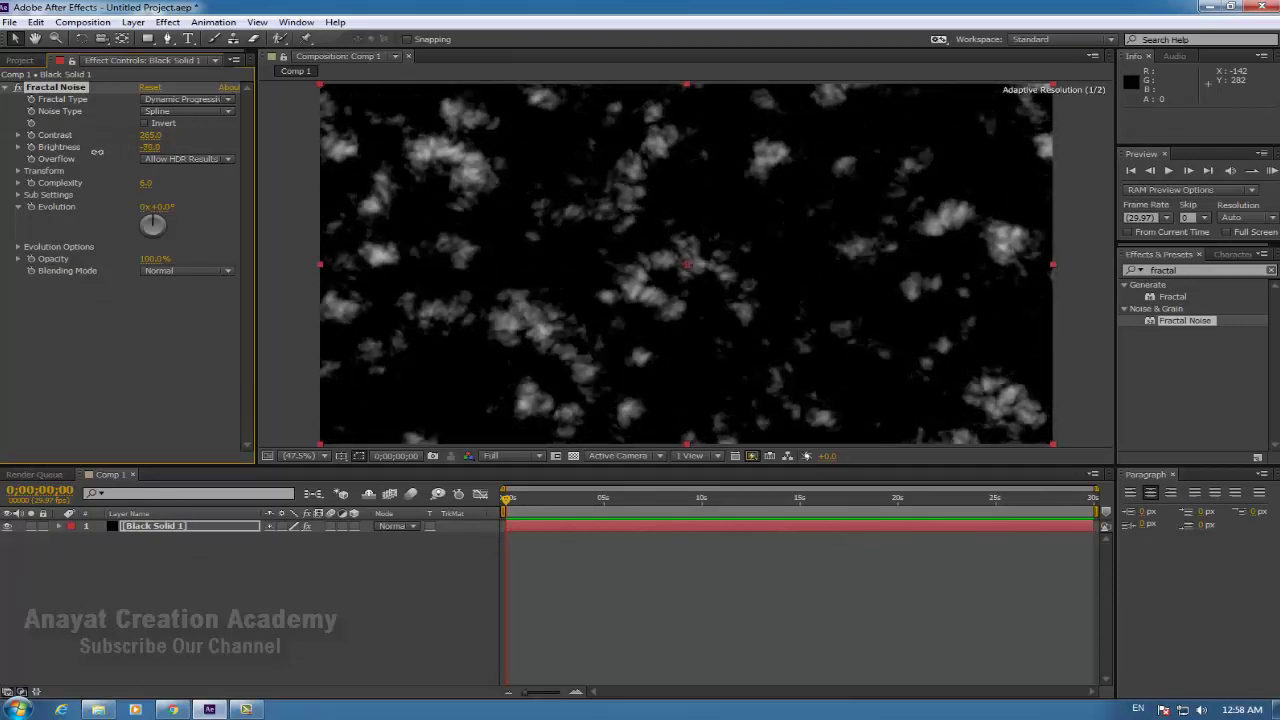
{"action": "left_click_drag", "start_coordinate": [97, 152], "coordinate": [85, 153]}
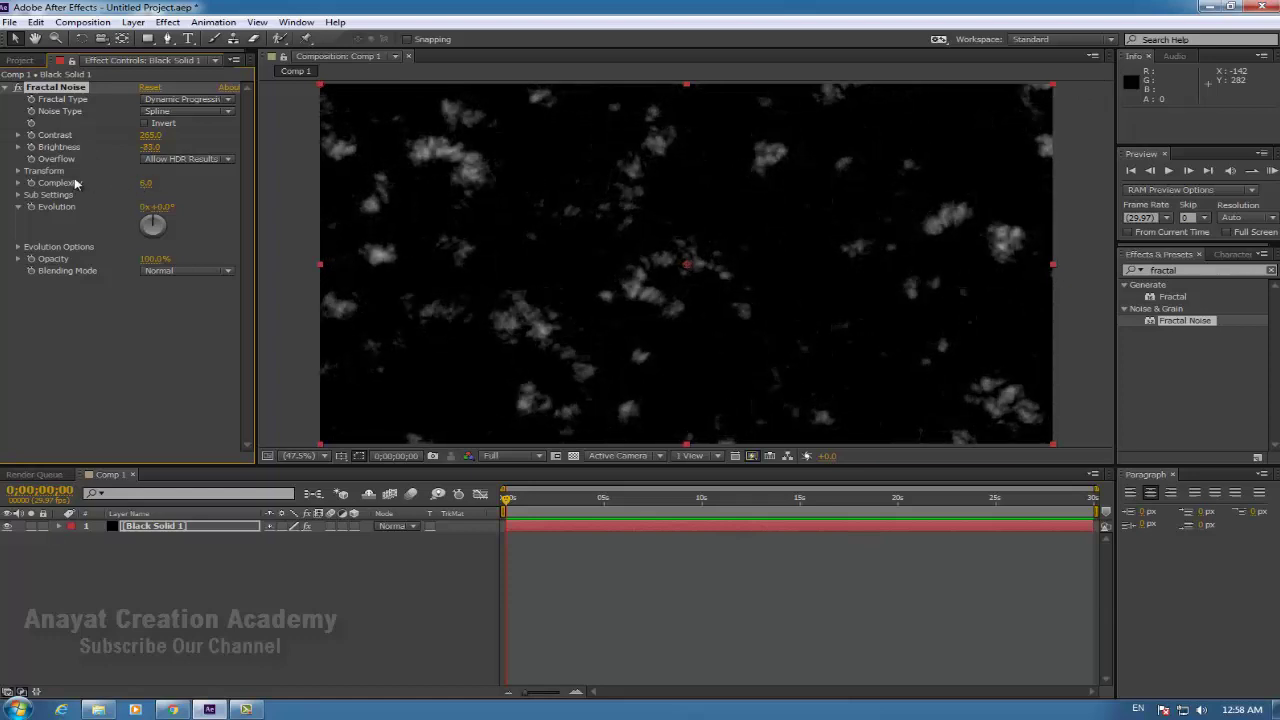
{"action": "left_click", "coordinate": [173, 160]}
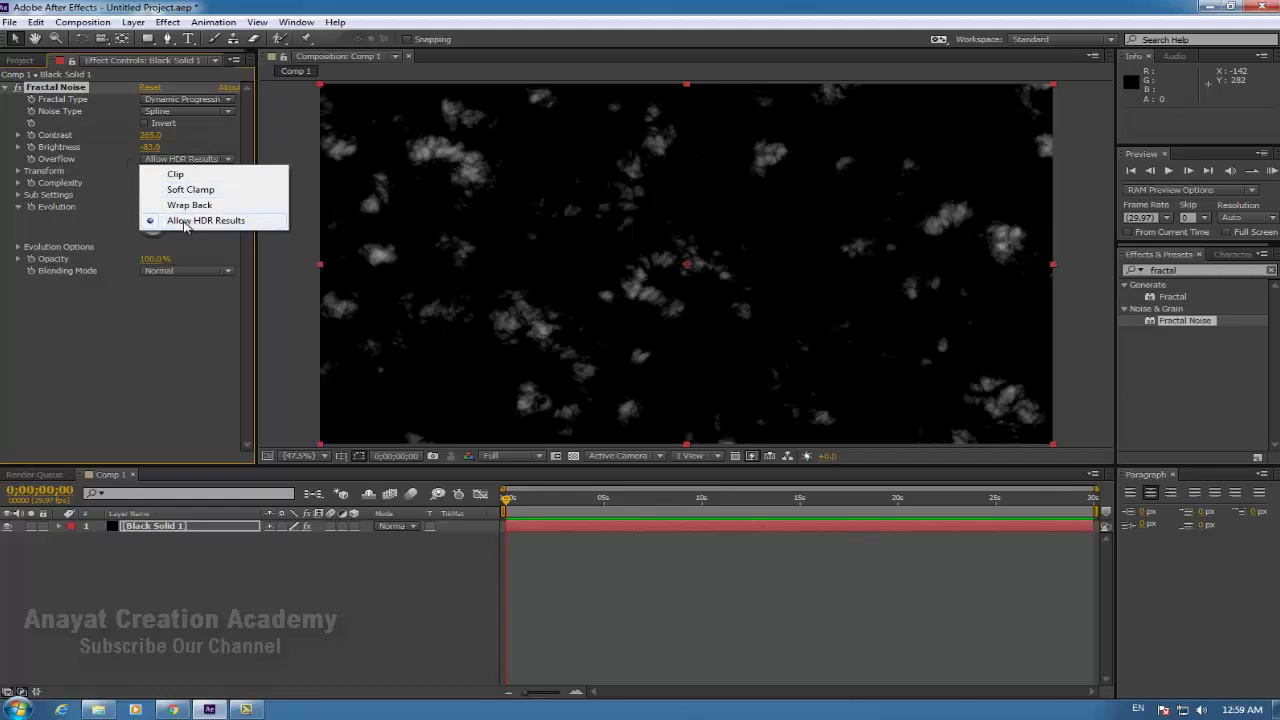
{"action": "left_click", "coordinate": [240, 222]}
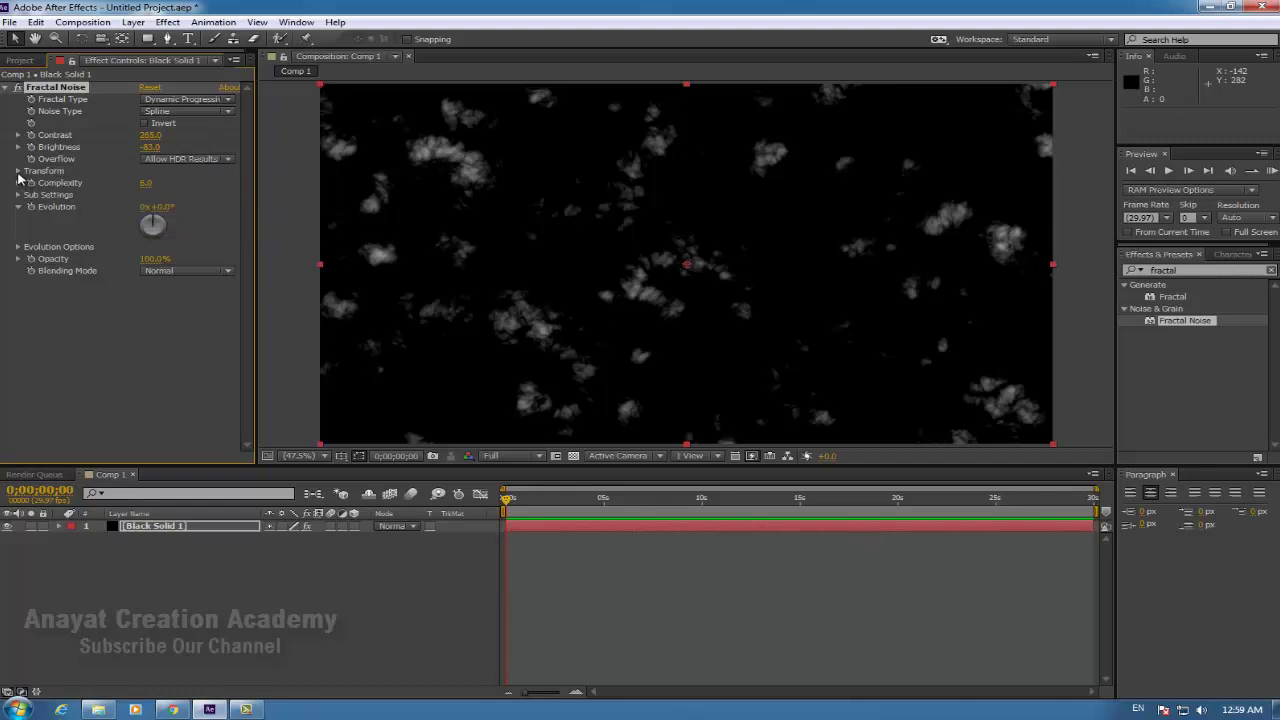
{"action": "left_click", "coordinate": [18, 172]}
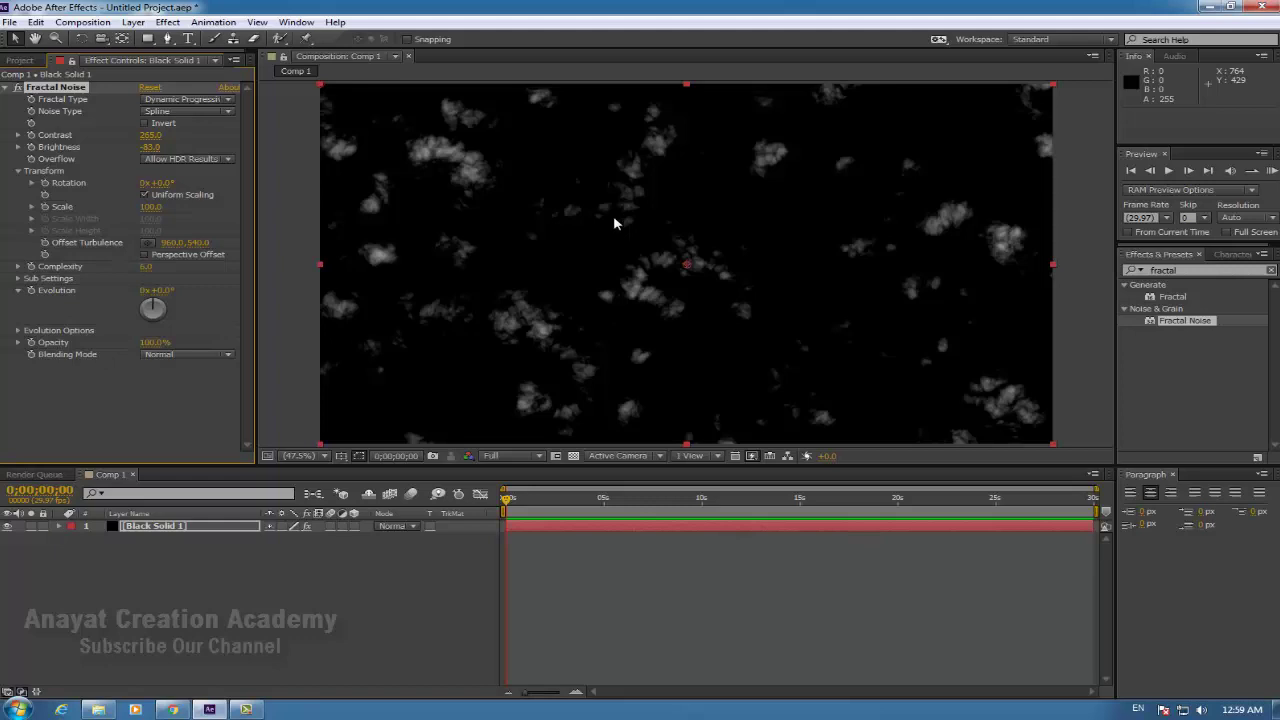
Set the Fractal Noise Complexity to 1.0.
{"action": "left_click", "coordinate": [147, 267]}
{"action": "type", "text": "5"}
{"action": "left_click_drag", "start_coordinate": [166, 267], "coordinate": [135, 274]}
{"action": "type", "text": "1"}
{"action": "key", "text": "Return"}
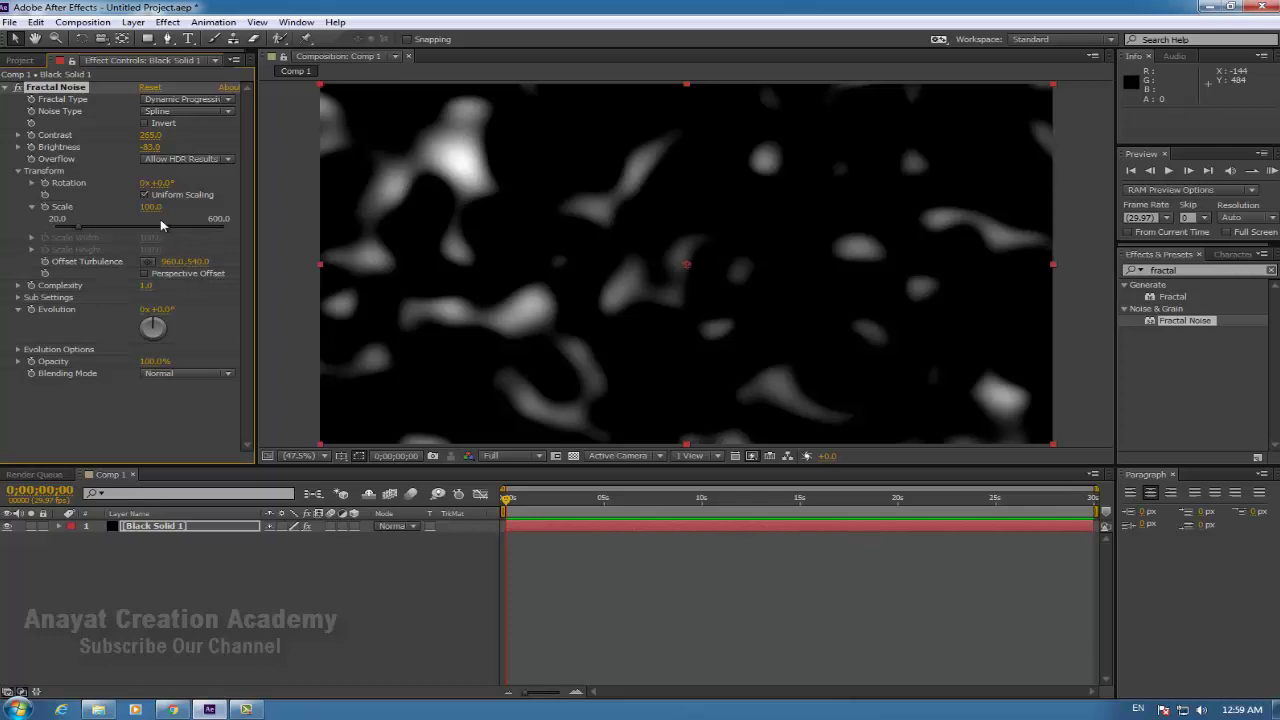
Enlarge the noise Scale to about 406.7 and rotate Evolution to morph it.
{"action": "left_click_drag", "start_coordinate": [147, 210], "coordinate": [225, 209]}
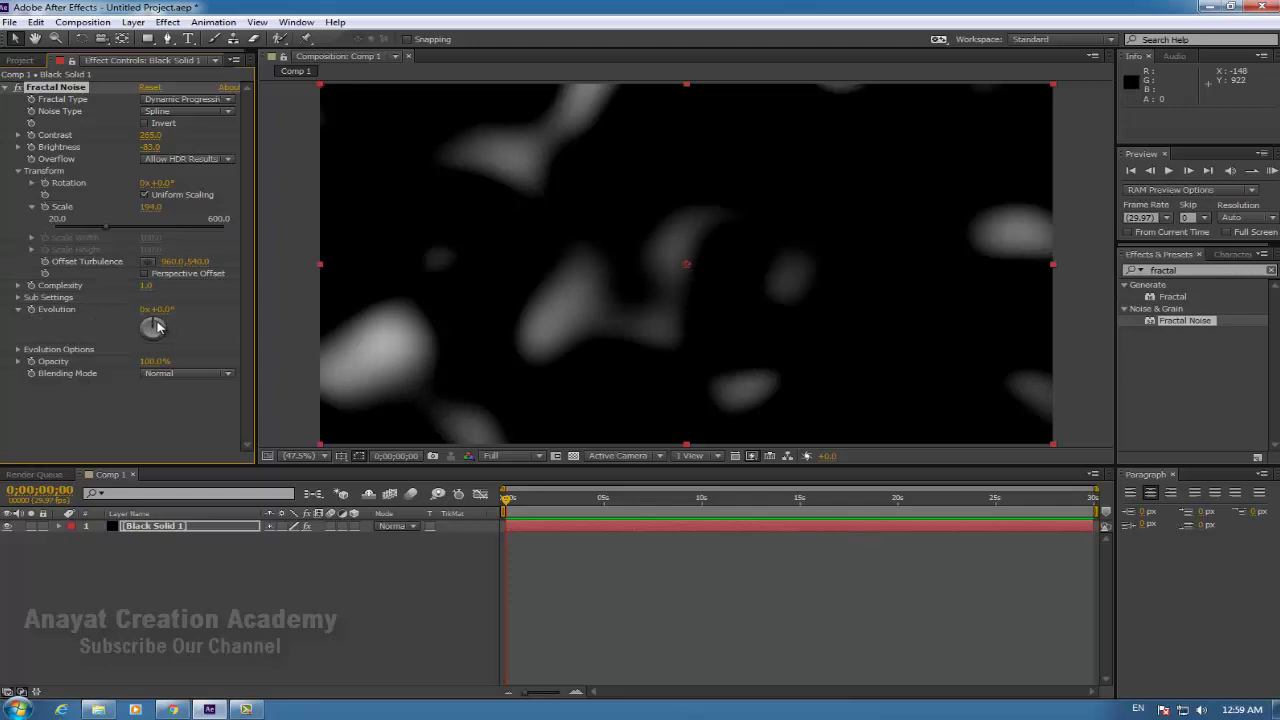
{"action": "left_click_drag", "start_coordinate": [157, 325], "coordinate": [142, 318]}
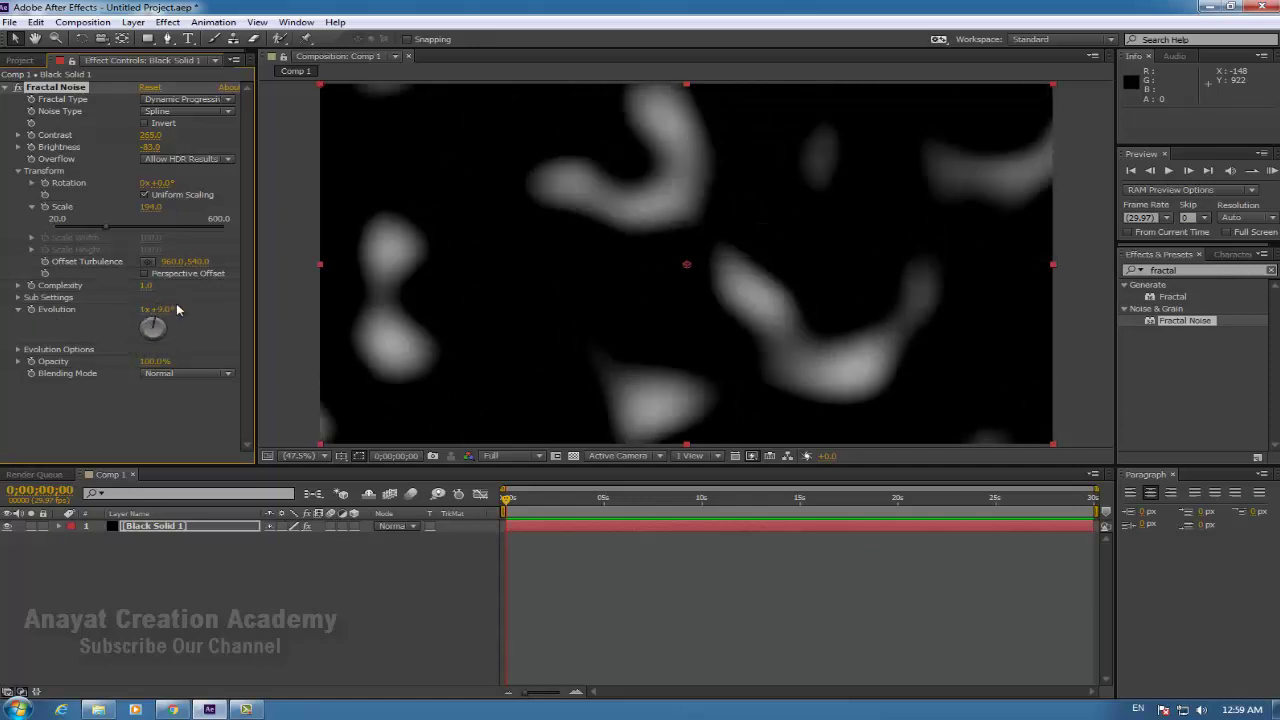
{"action": "left_click_drag", "start_coordinate": [141, 318], "coordinate": [146, 279]}
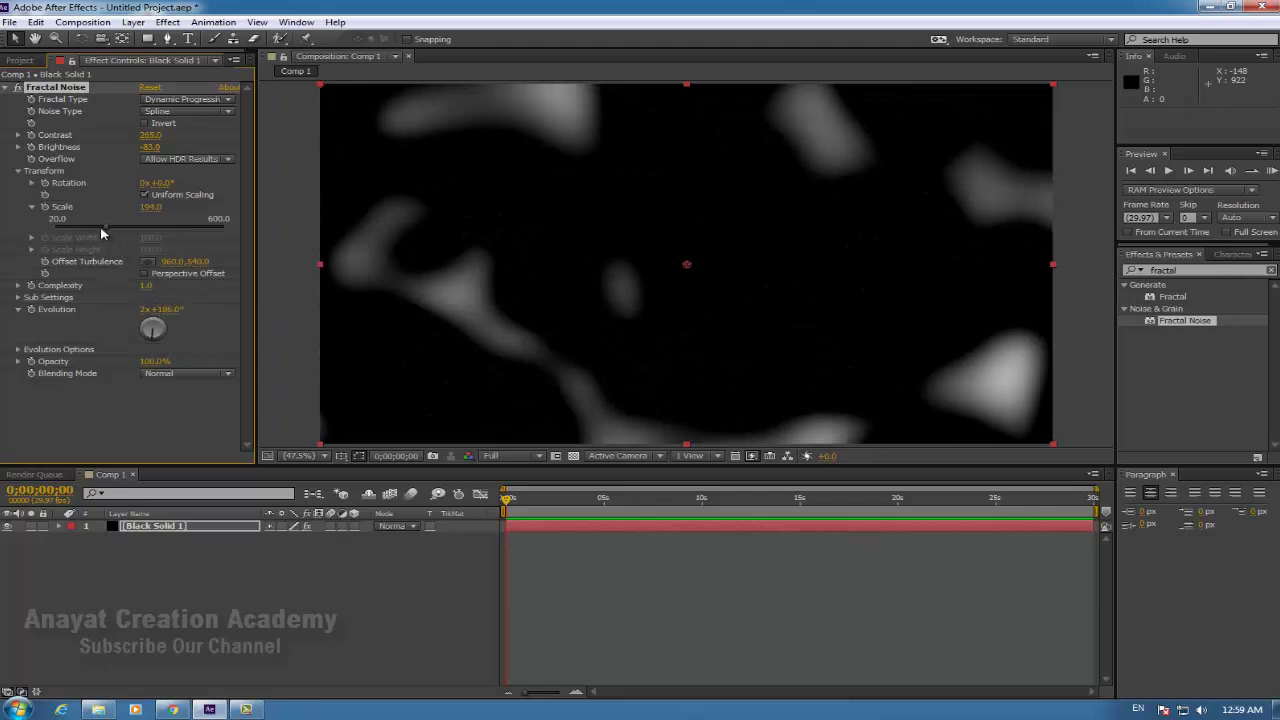
{"action": "left_click_drag", "start_coordinate": [111, 227], "coordinate": [176, 241]}
{"action": "mouse_move", "coordinate": [157, 340]}
{"action": "left_mouse_down"}
{"action": "mouse_move", "coordinate": [205, 328]}
{"action": "mouse_move", "coordinate": [196, 345]}
{"action": "left_mouse_up"}
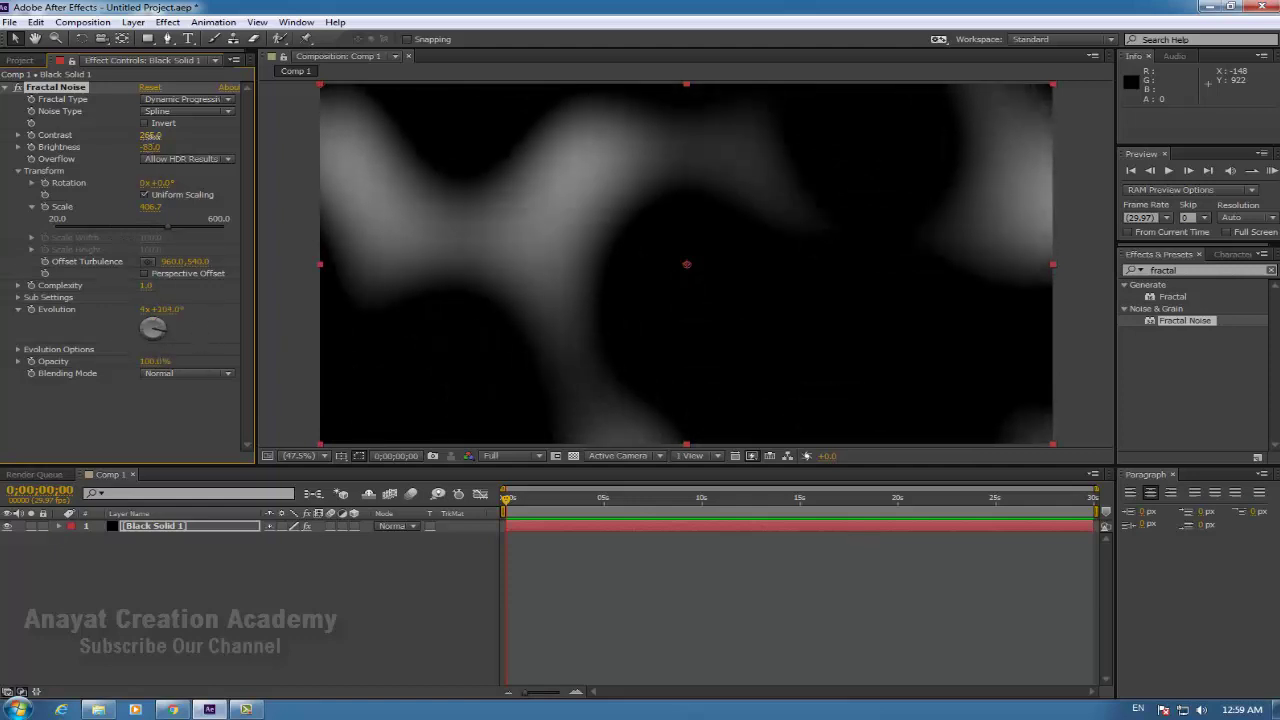
Nudge Contrast up to 297, check other frames, and adjust Evolution again.
{"action": "mouse_move", "coordinate": [150, 136]}
{"action": "left_mouse_down"}
{"action": "mouse_move", "coordinate": [180, 141]}
{"action": "mouse_move", "coordinate": [155, 148]}
{"action": "left_mouse_up"}
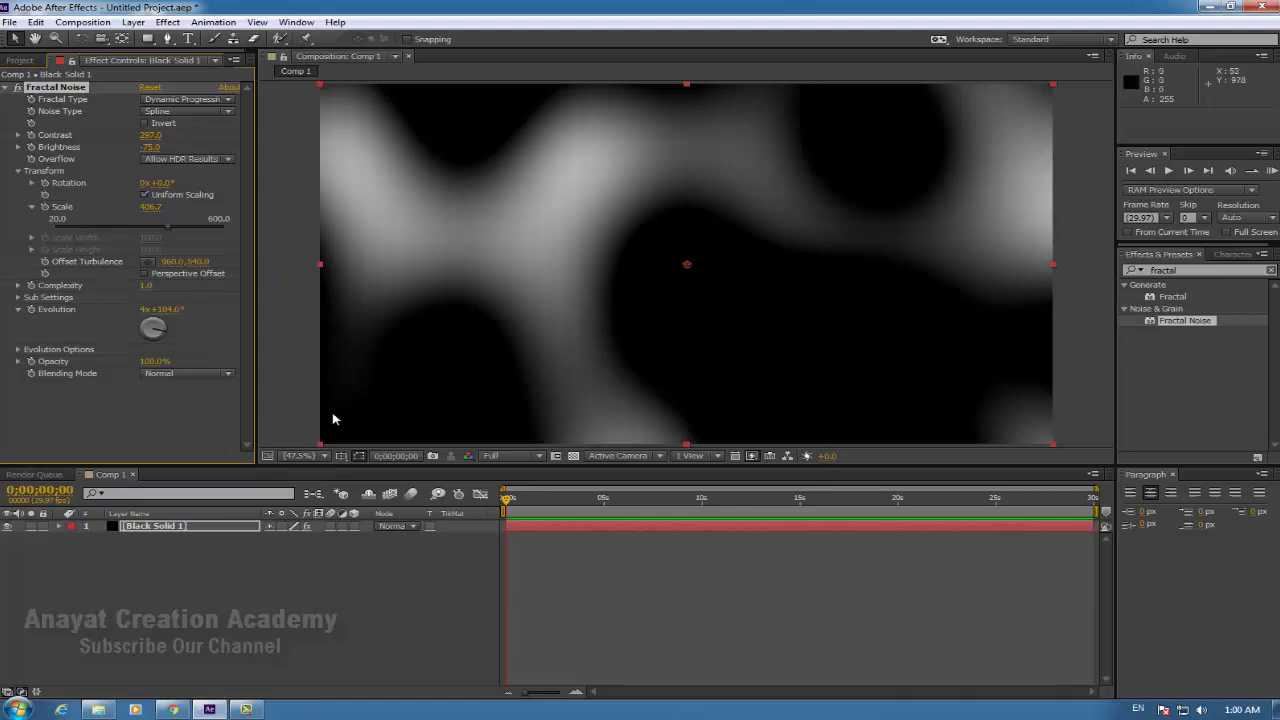
{"action": "left_click", "coordinate": [521, 499]}
{"action": "left_click_drag", "start_coordinate": [534, 506], "coordinate": [505, 499]}
{"action": "left_click_drag", "start_coordinate": [163, 332], "coordinate": [155, 321]}
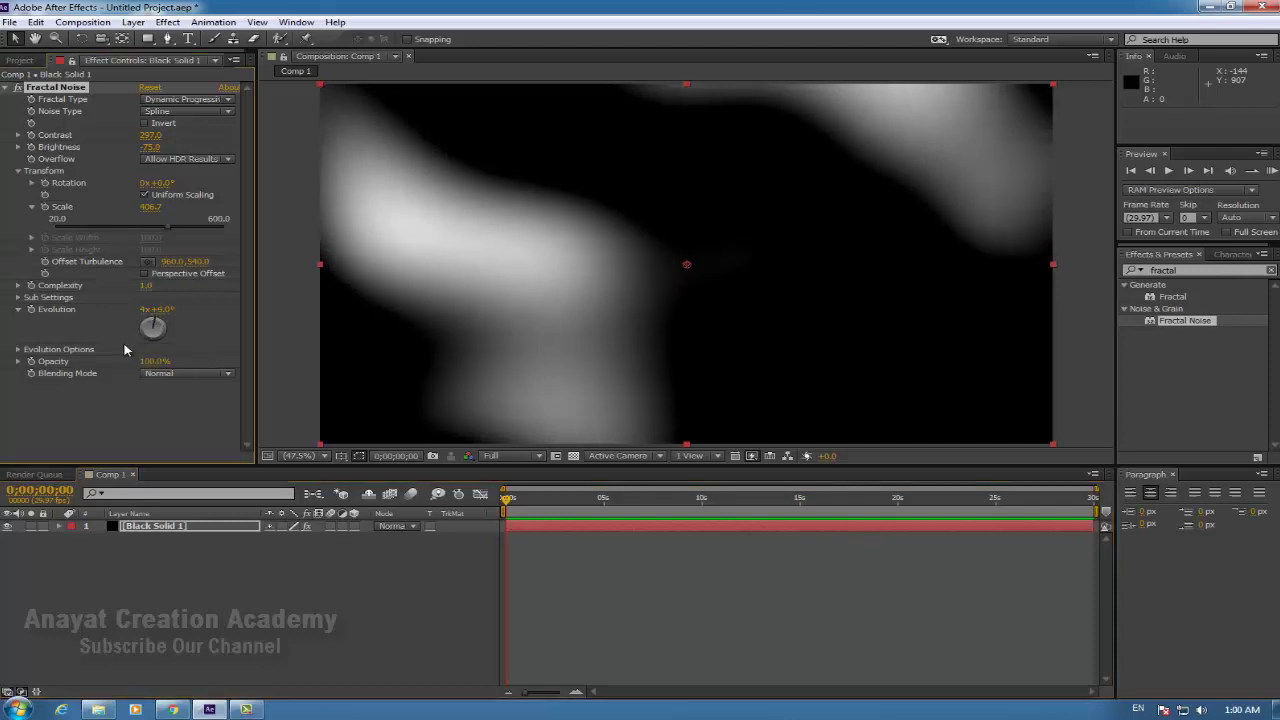
Add an expression to the Evolution property and begin typing time*600.
{"action": "left_click", "coordinate": [32, 312], "text": "alt"}
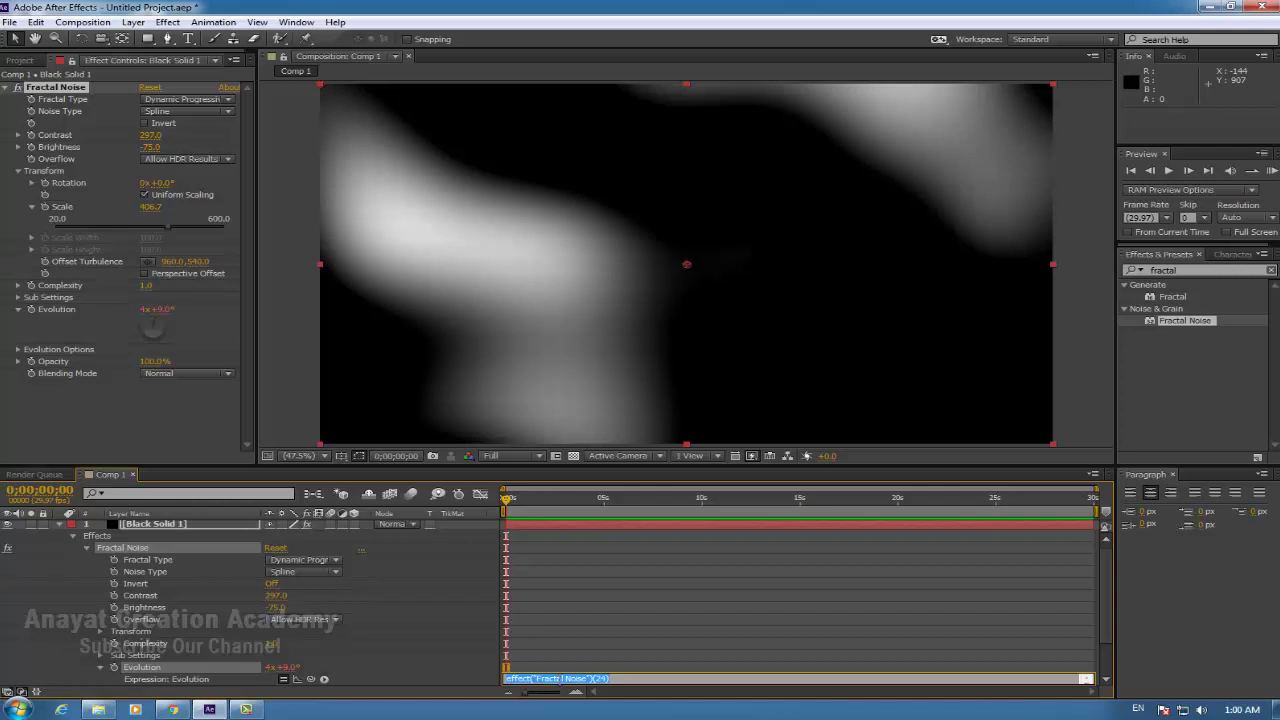
{"action": "type", "text": "time*600"}
Commit the time*600 expression and preview the animating noise from the first frame.
{"action": "left_click", "coordinate": [560, 685]}
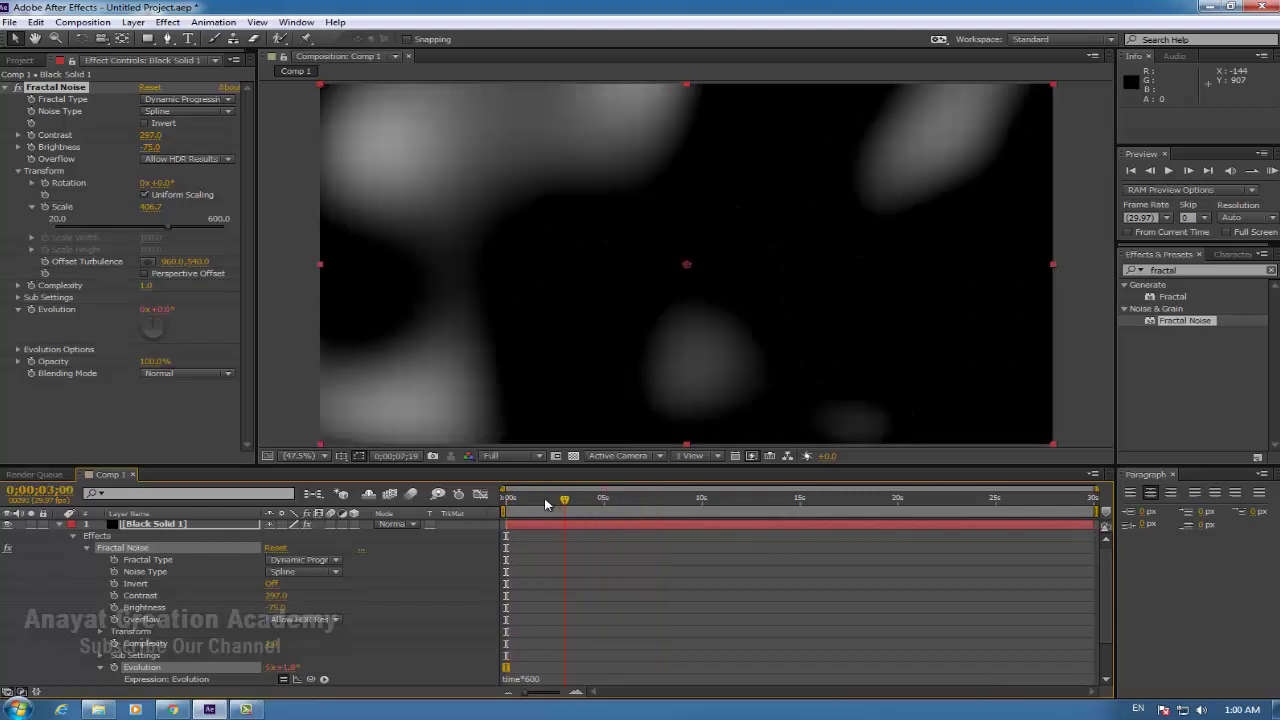
{"action": "left_click", "coordinate": [507, 505]}
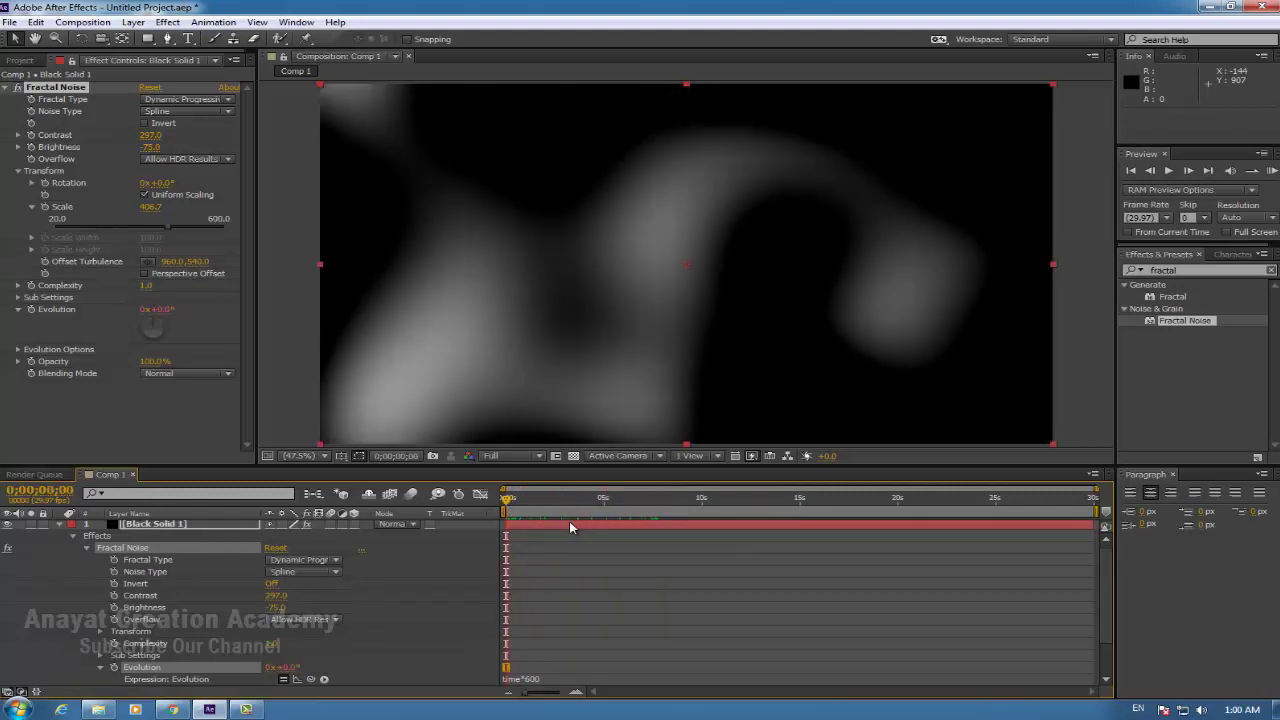
{"action": "key", "text": "space"}
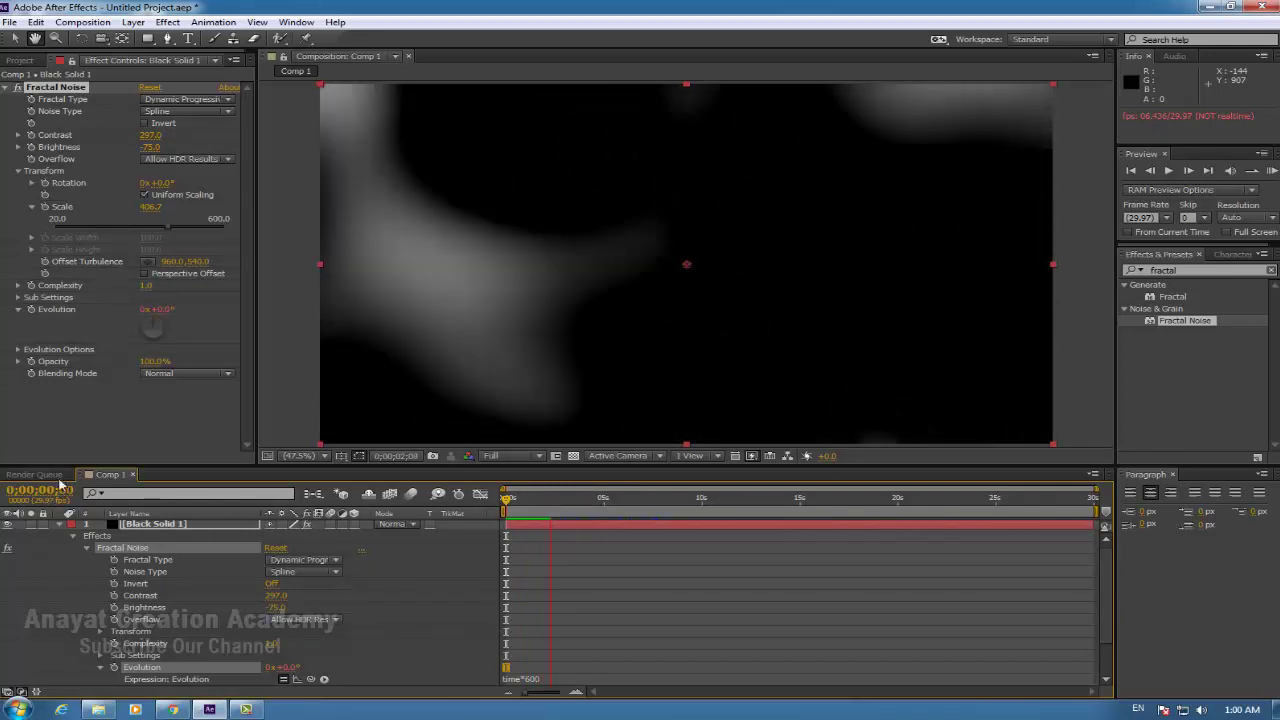
{"action": "key", "text": "space"}
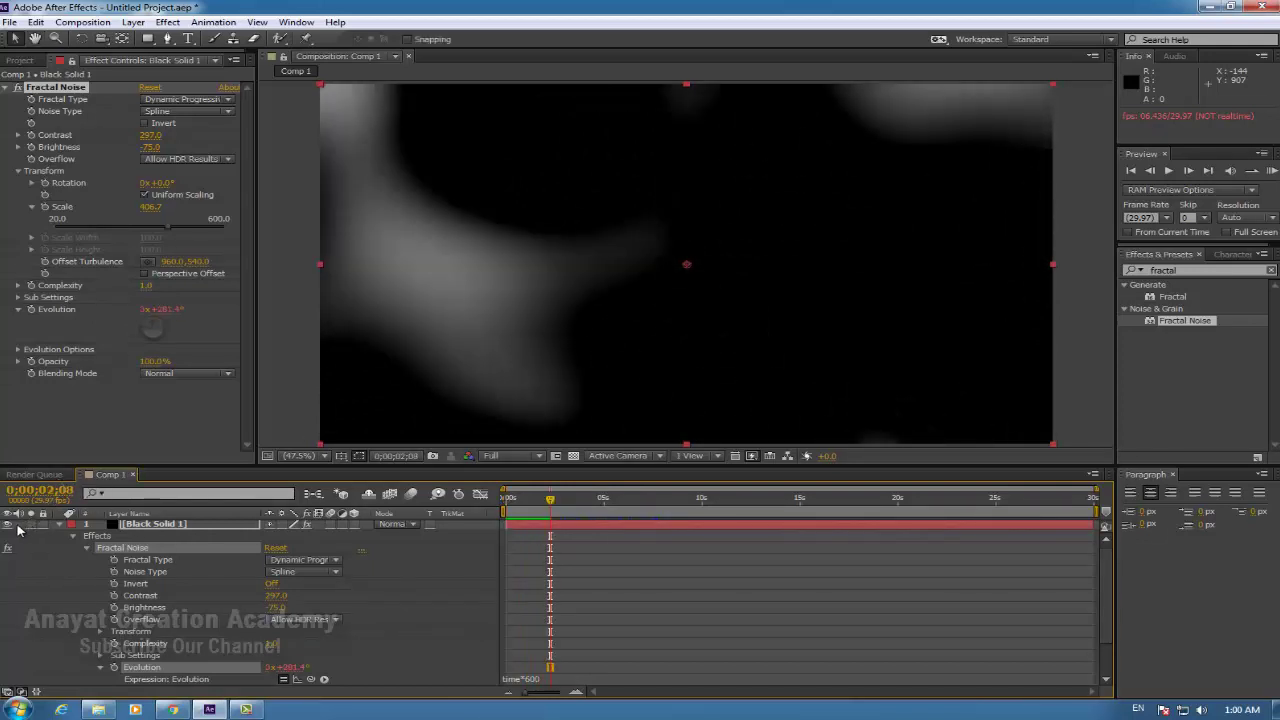
{"action": "left_click", "coordinate": [7, 59]}
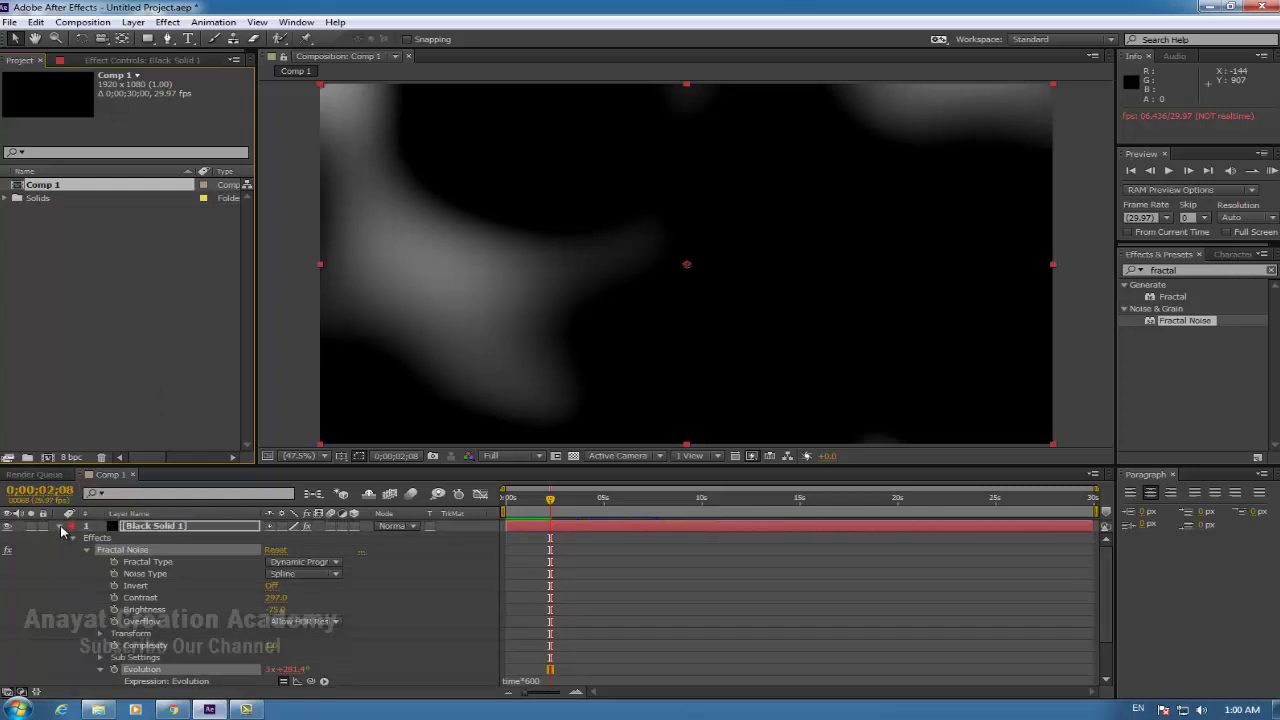
Import MVI_9442.MOV and place it in Comp 1 beneath Black Solid 1.
{"action": "left_click", "coordinate": [61, 527]}
{"action": "double_click", "coordinate": [132, 388]}
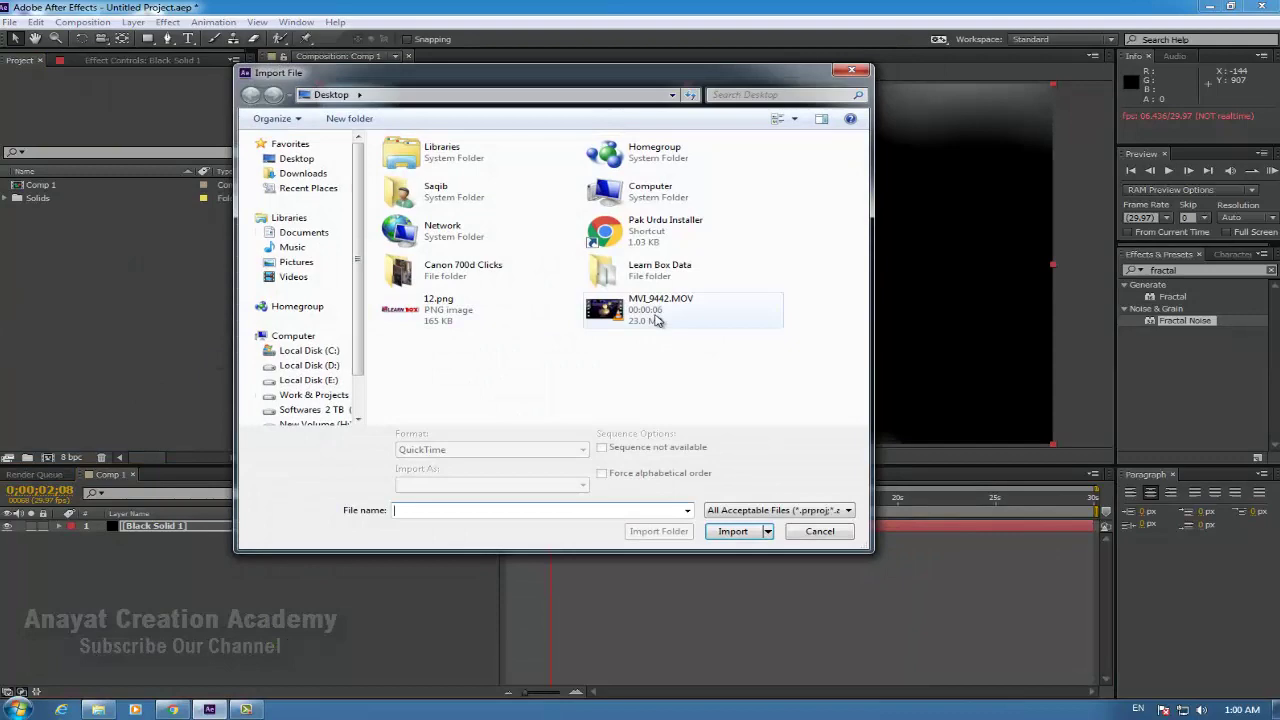
{"action": "double_click", "coordinate": [655, 316]}
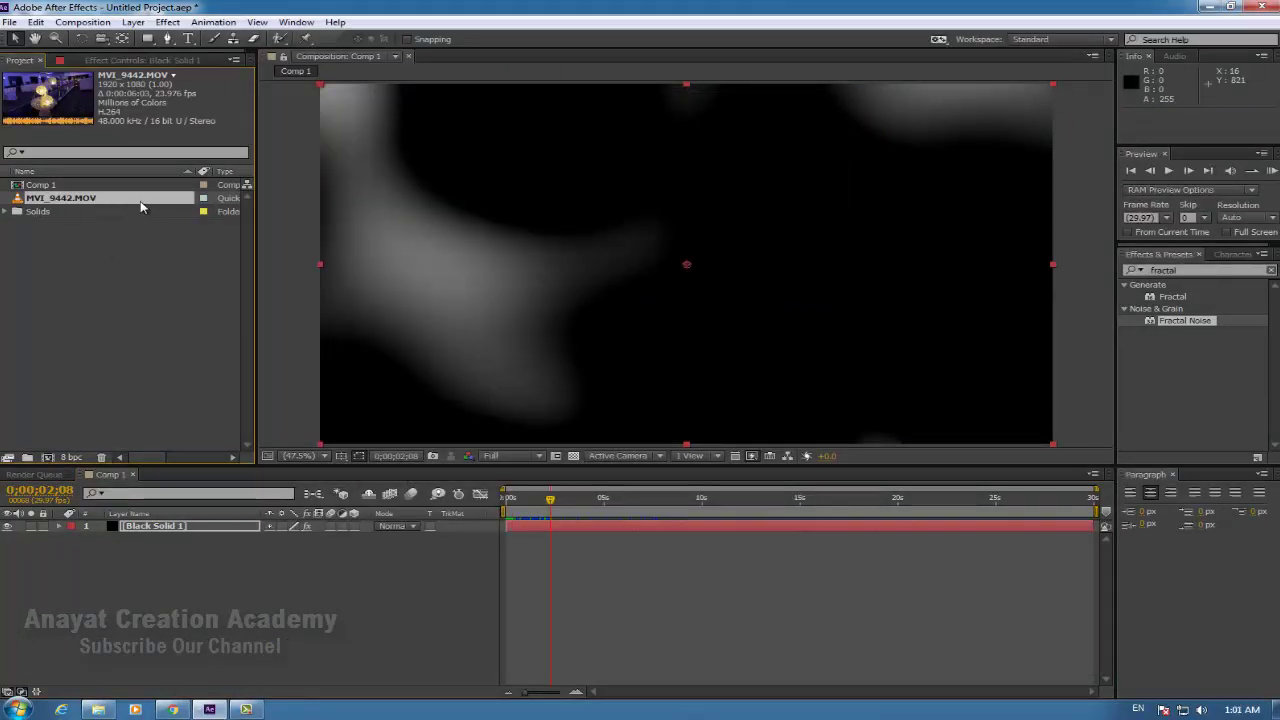
{"action": "left_click_drag", "start_coordinate": [153, 207], "coordinate": [160, 550]}
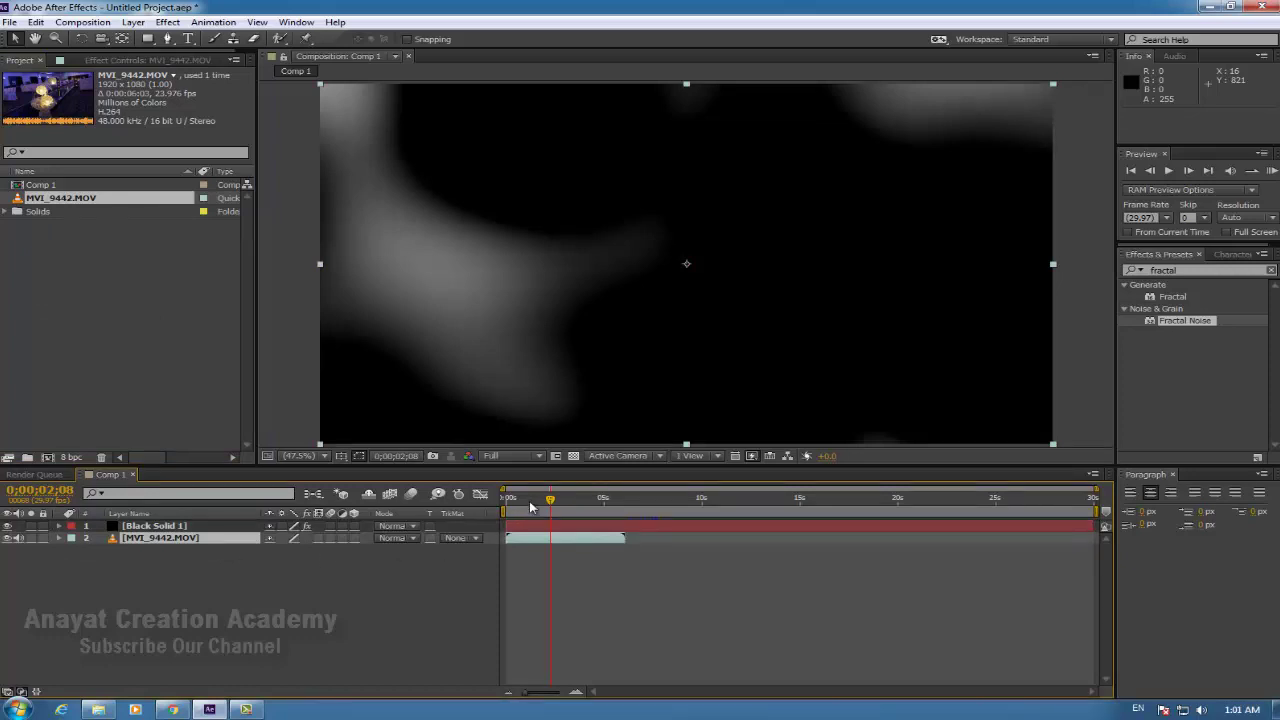
{"action": "mouse_move", "coordinate": [550, 499]}
{"action": "left_mouse_down"}
{"action": "mouse_move", "coordinate": [573, 505]}
{"action": "mouse_move", "coordinate": [510, 508]}
{"action": "left_mouse_up"}
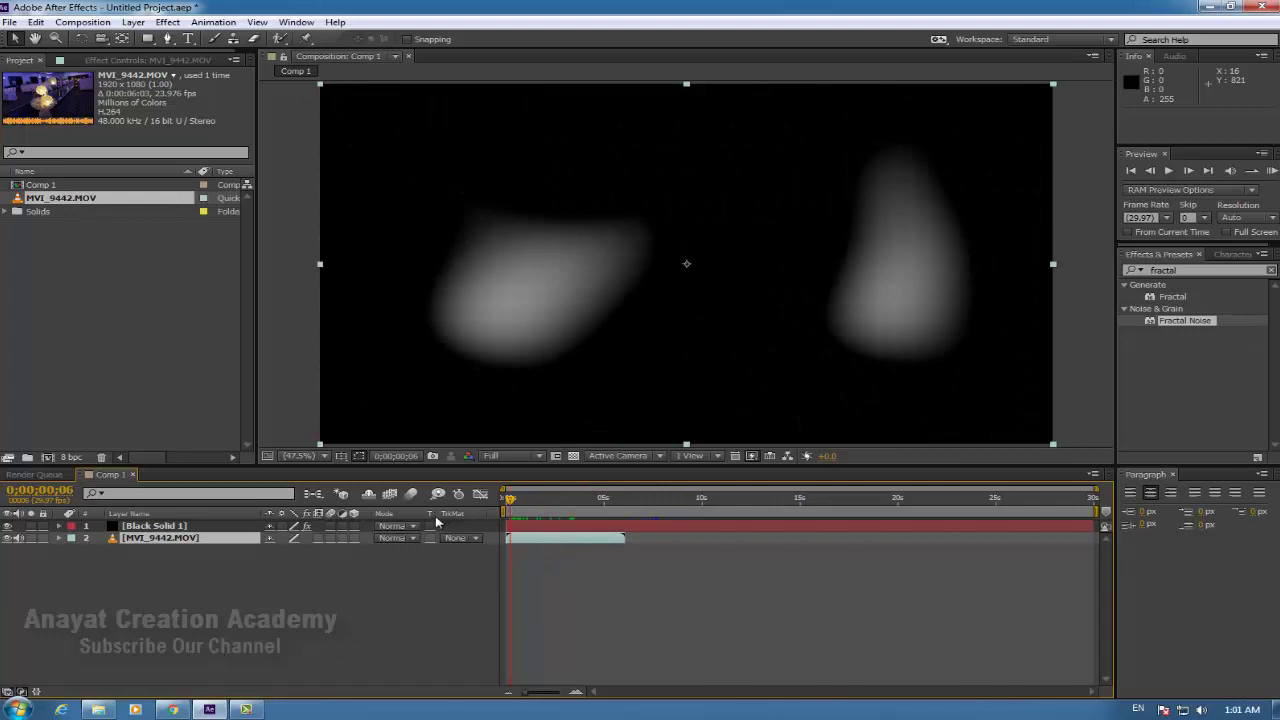
Switch Black Solid 1 to Add blend mode and preview the light leak from the start.
{"action": "left_click", "coordinate": [142, 525]}
{"action": "left_click", "coordinate": [414, 525]}
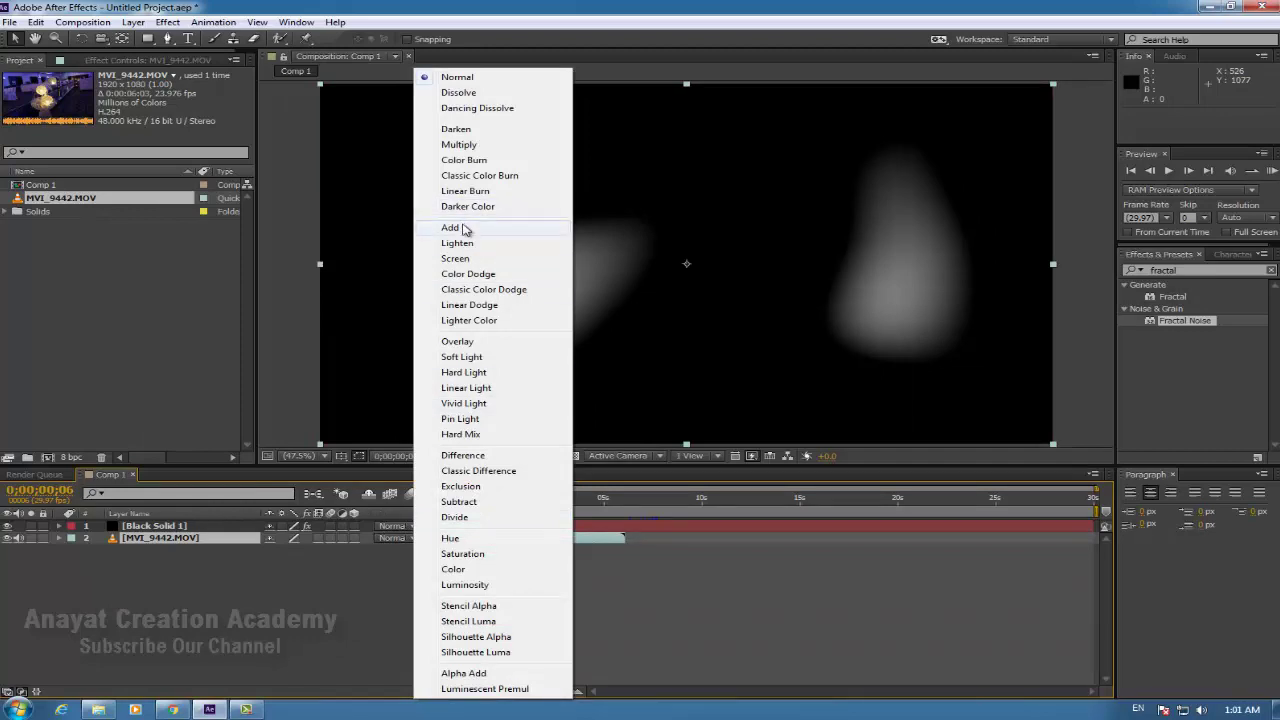
{"action": "left_click", "coordinate": [464, 229]}
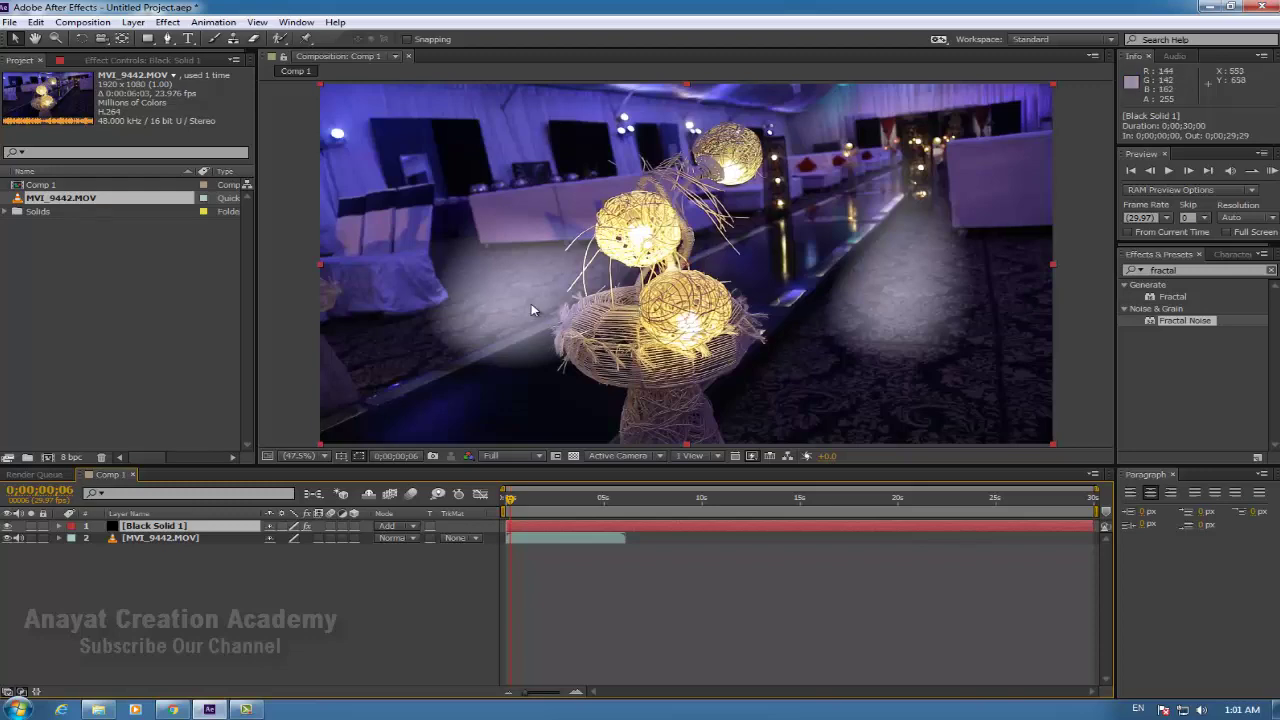
{"action": "left_click_drag", "start_coordinate": [512, 499], "coordinate": [508, 500]}
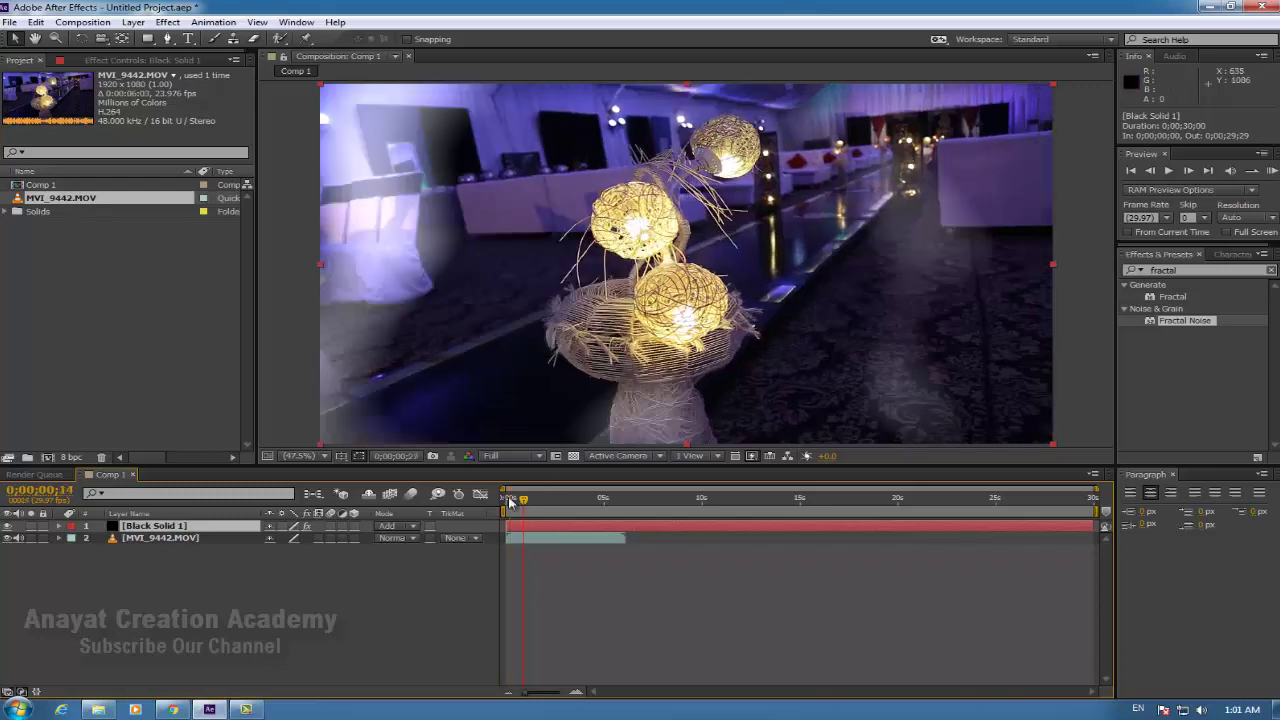
{"action": "key", "text": "space"}
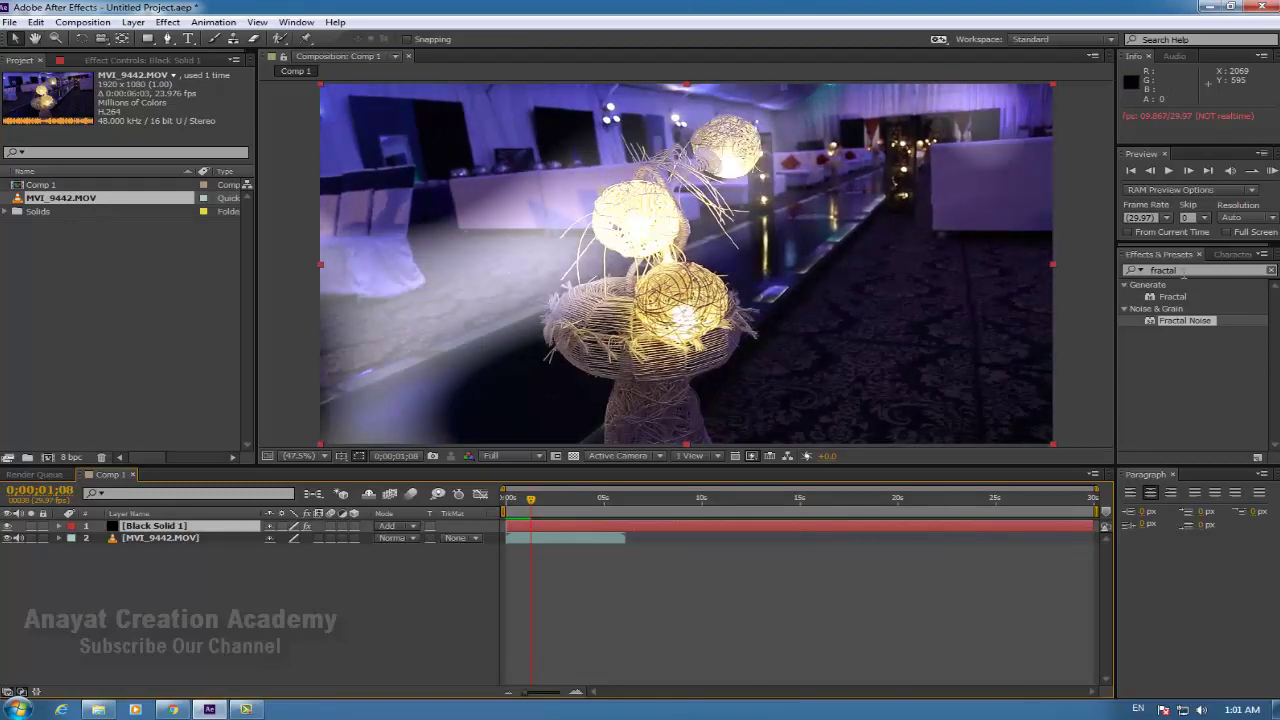
{"action": "left_click", "coordinate": [1190, 270]}
Apply a colorized Hue/Saturation to Black Solid 1 with hue 228° and return to 0;00;00;00.
{"action": "type", "text": "hue"}
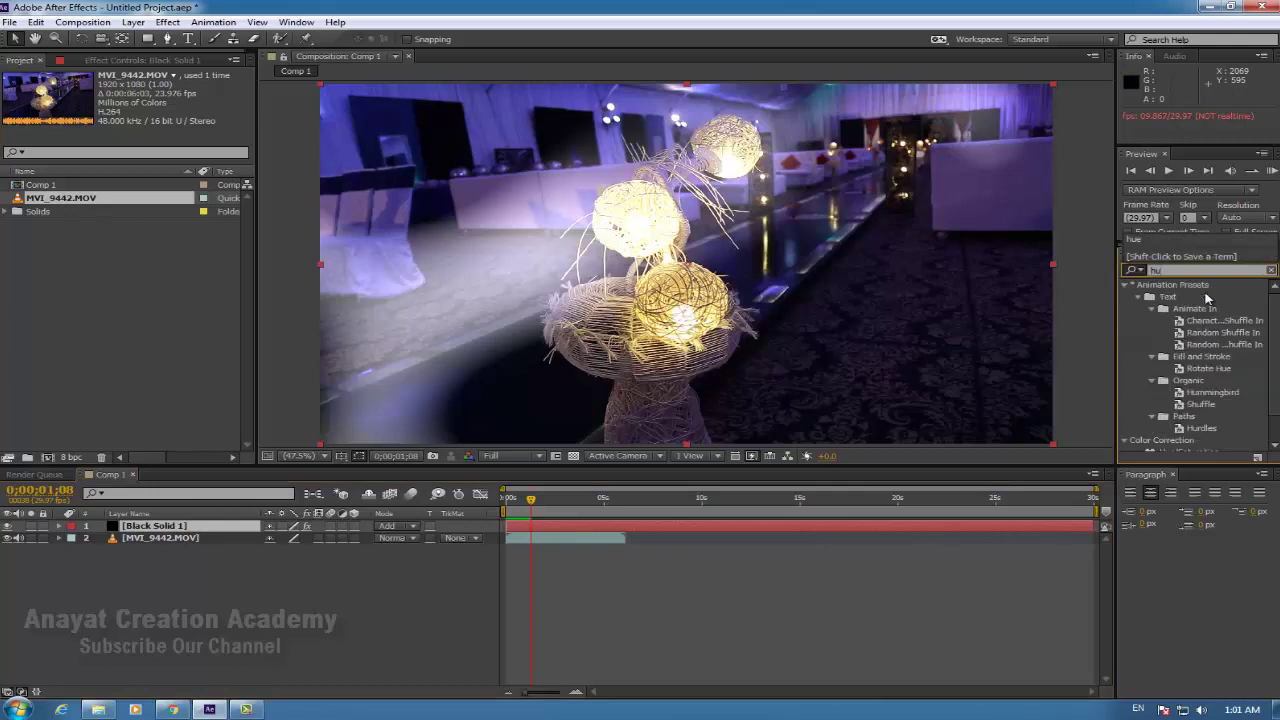
{"action": "mouse_move", "coordinate": [1211, 346]}
{"action": "left_mouse_down"}
{"action": "mouse_move", "coordinate": [229, 517]}
{"action": "mouse_move", "coordinate": [217, 533]}
{"action": "left_mouse_up"}
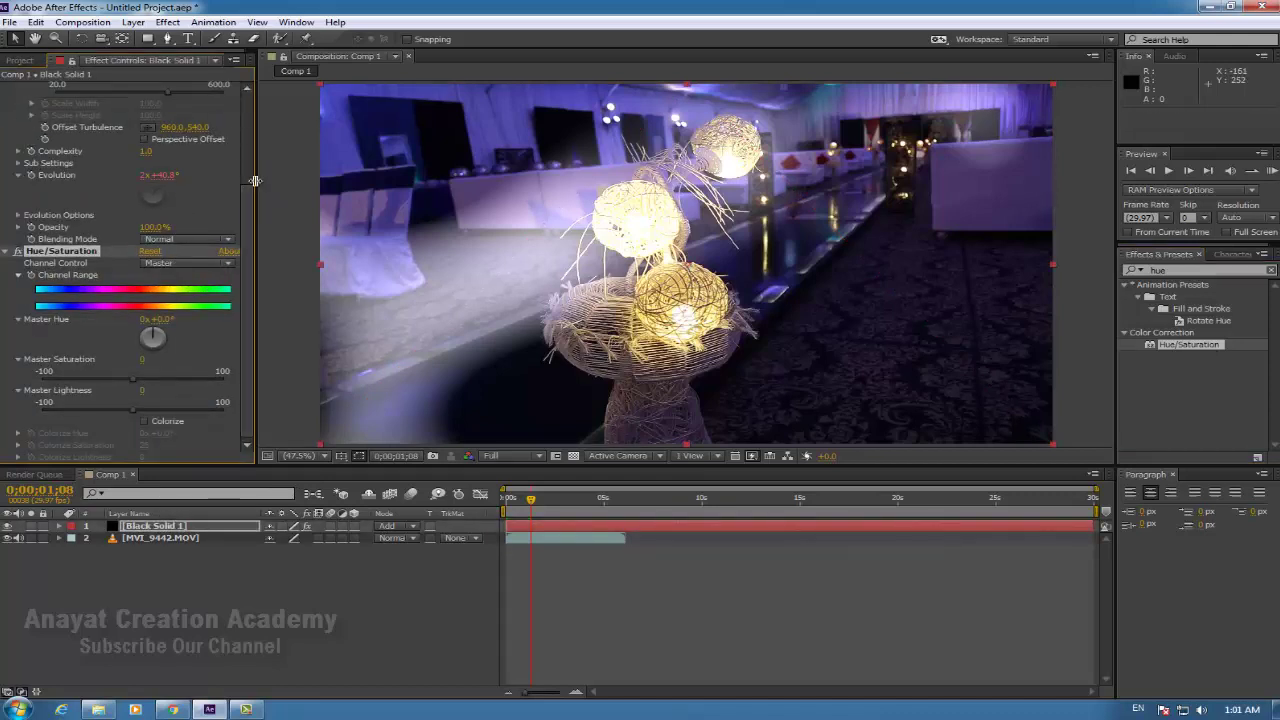
{"action": "left_click", "coordinate": [146, 422]}
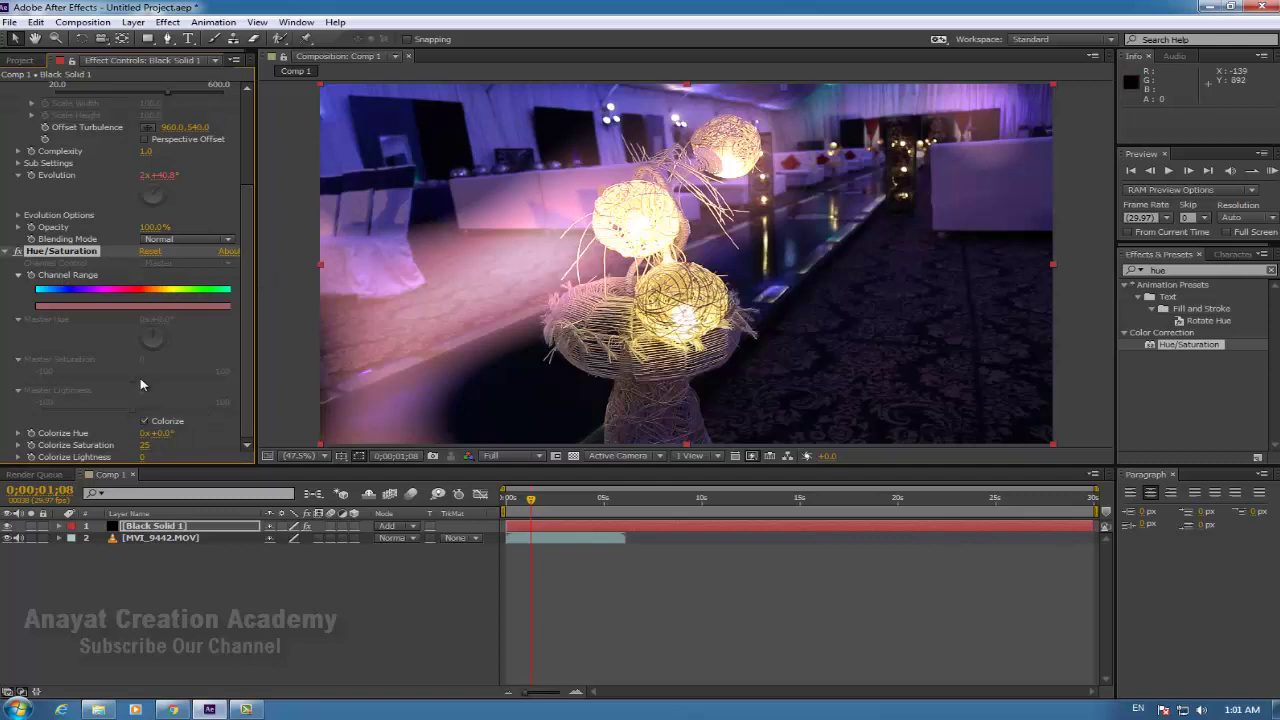
{"action": "left_click_drag", "start_coordinate": [163, 435], "coordinate": [321, 427]}
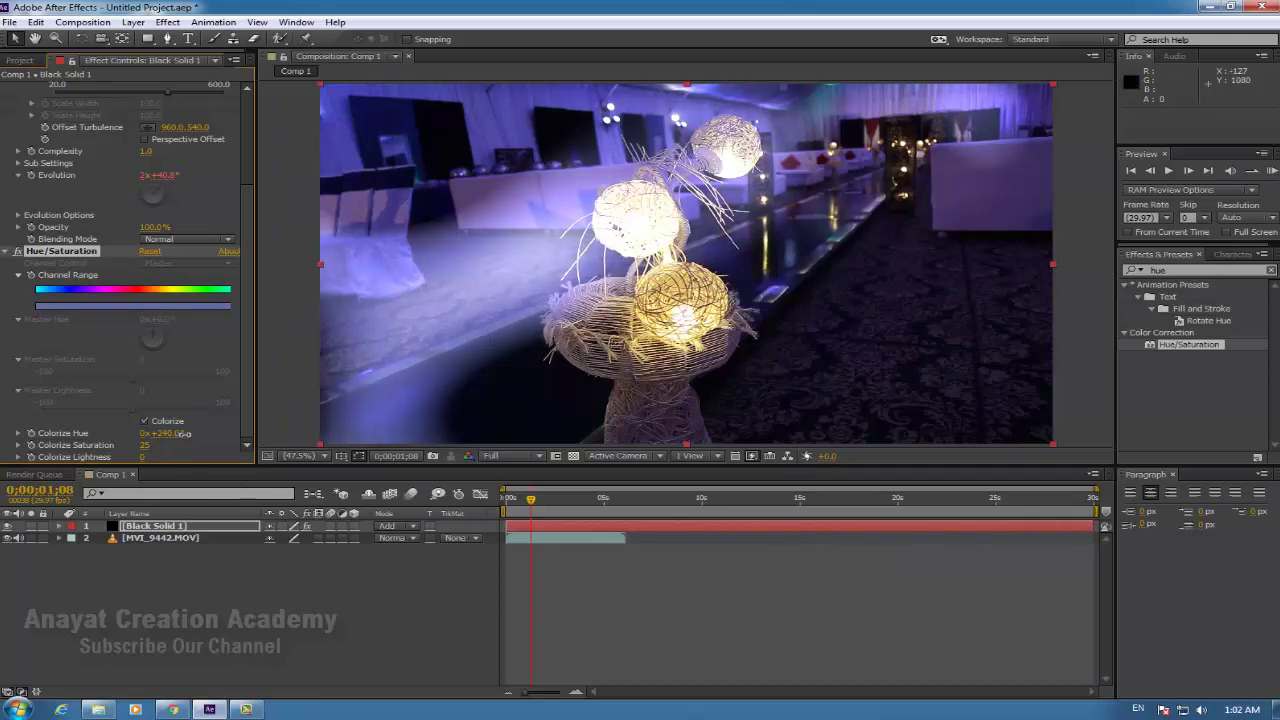
{"action": "left_click_drag", "start_coordinate": [178, 434], "coordinate": [181, 434]}
{"action": "left_click_drag", "start_coordinate": [531, 499], "coordinate": [503, 497]}
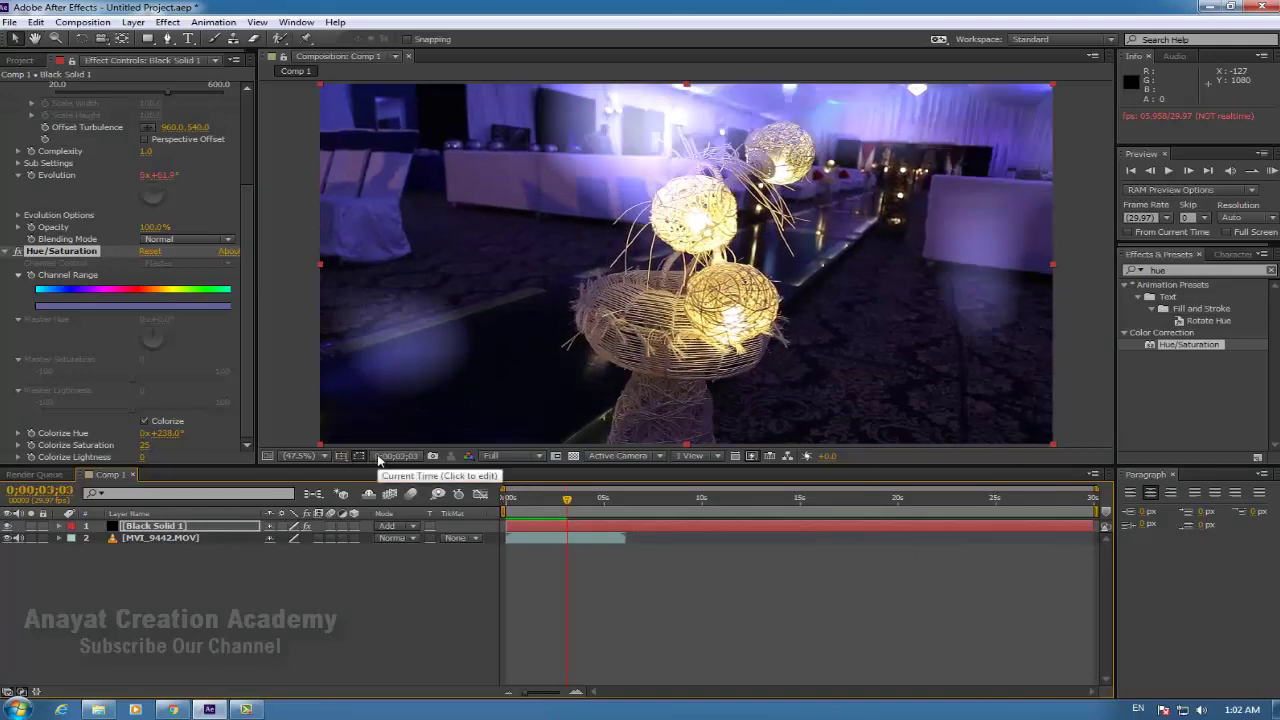
End Comp 1's work area at about 6;01, where the wedding-hall footage ends.
{"action": "left_click", "coordinate": [626, 500]}
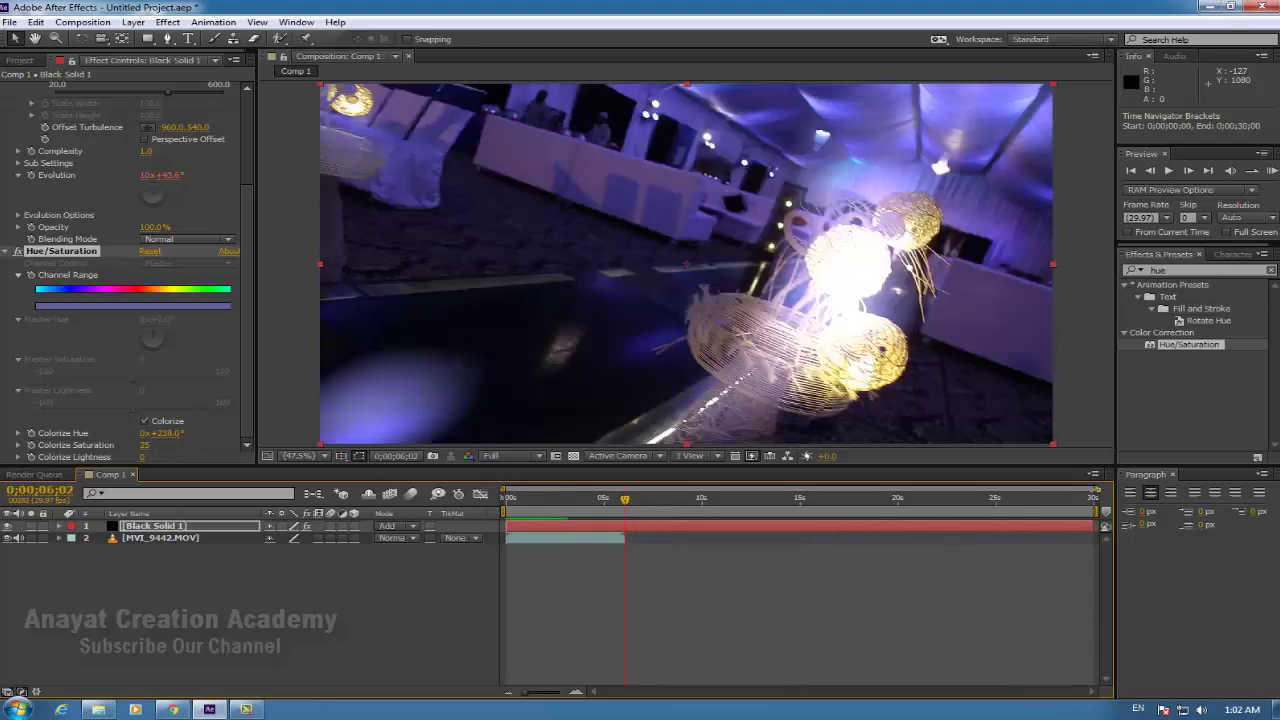
{"action": "left_click_drag", "start_coordinate": [1098, 489], "coordinate": [771, 489]}
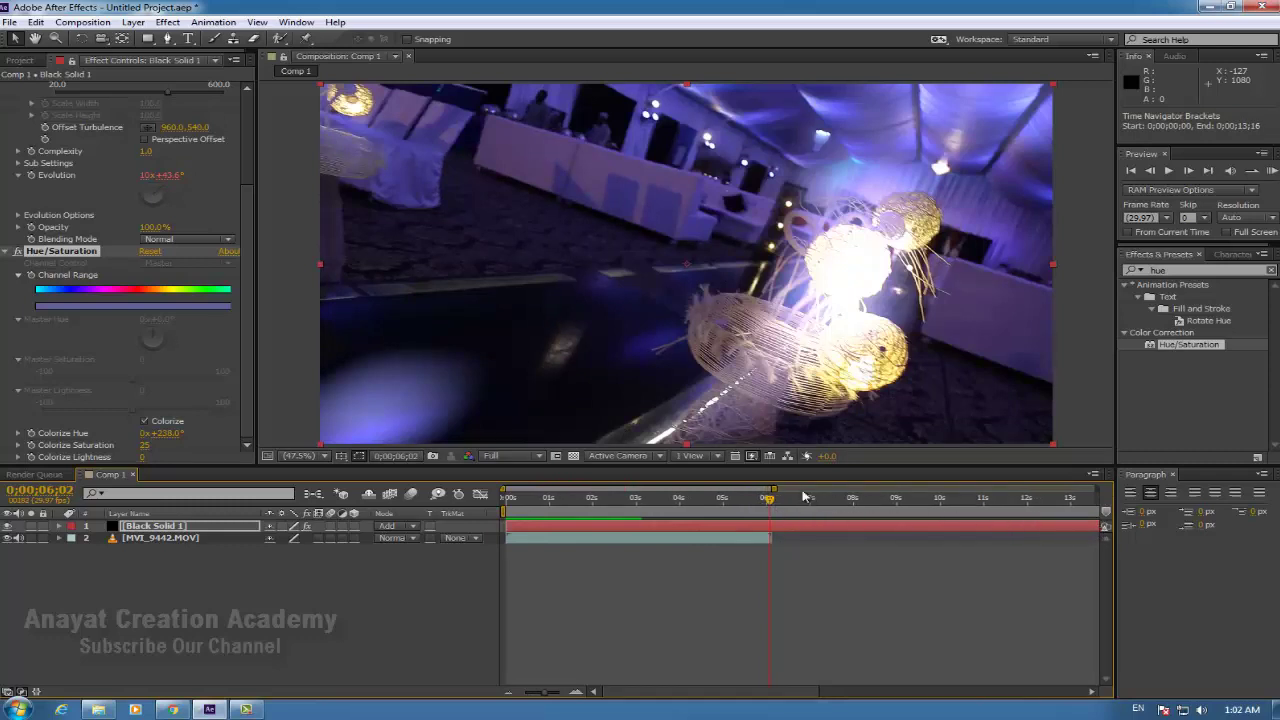
{"action": "mouse_move", "coordinate": [774, 487]}
{"action": "left_mouse_down"}
{"action": "mouse_move", "coordinate": [1114, 482]}
{"action": "mouse_move", "coordinate": [625, 511]}
{"action": "left_mouse_up"}
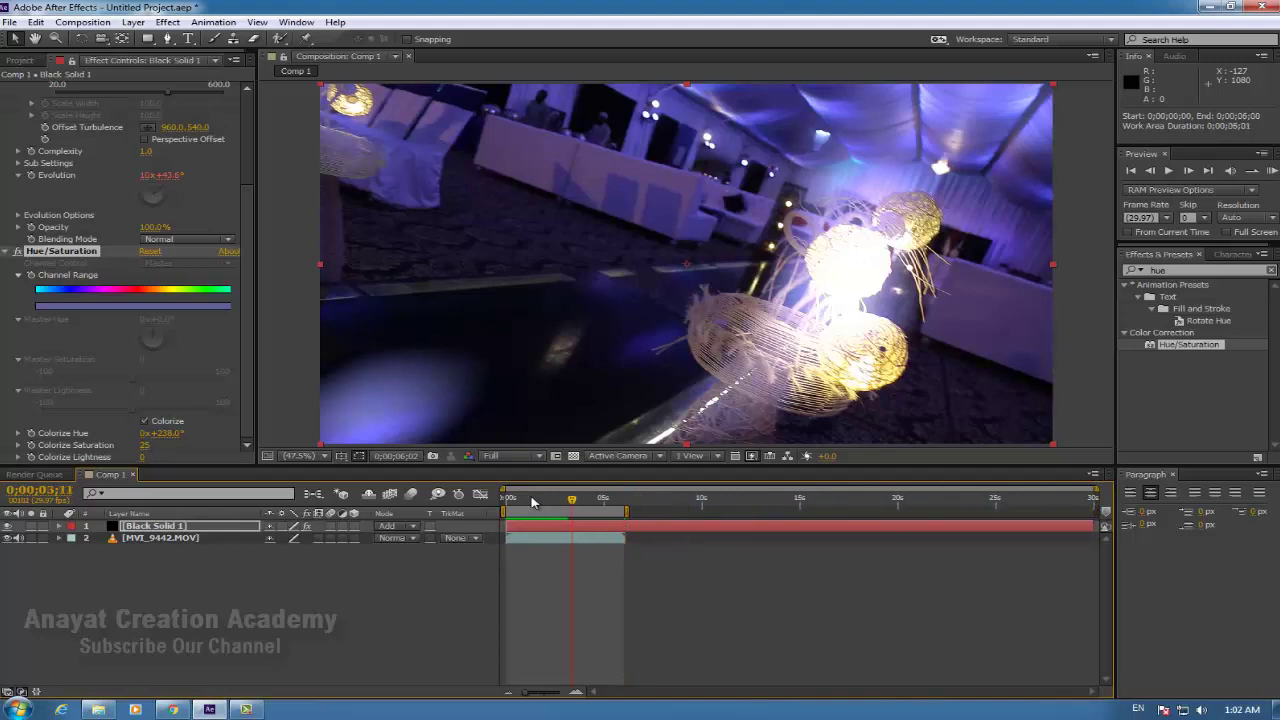
{"action": "mouse_move", "coordinate": [536, 502]}
{"action": "left_mouse_down"}
{"action": "mouse_move", "coordinate": [577, 508]}
{"action": "mouse_move", "coordinate": [565, 509]}
{"action": "left_mouse_up"}
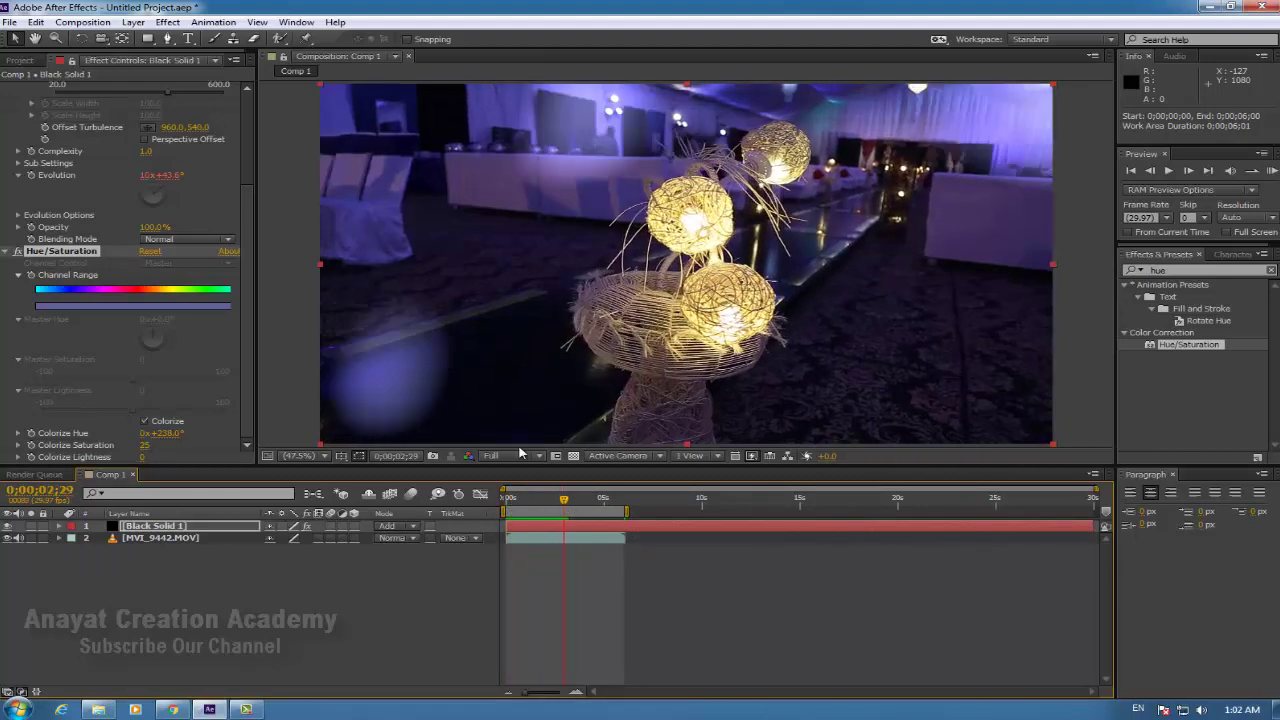
{"action": "left_click", "coordinate": [82, 22]}
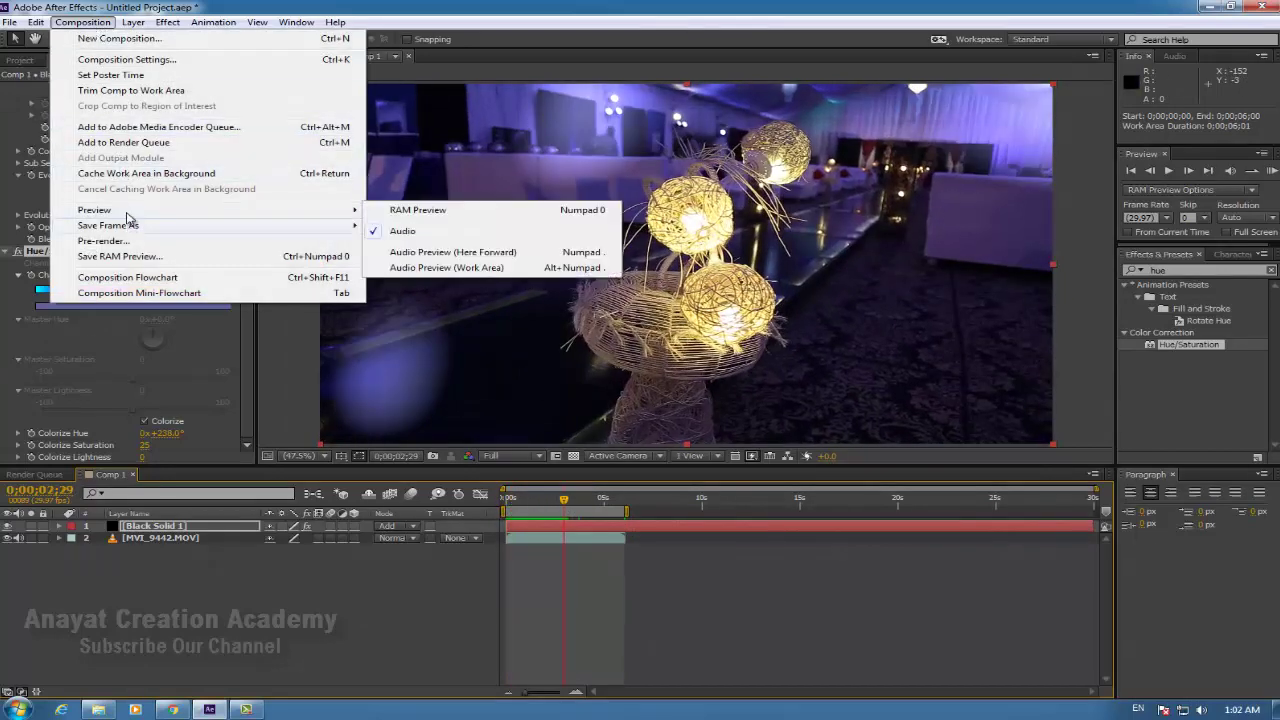
Add Comp 1 to the Render Queue with QuickTime as the output format.
{"action": "left_click", "coordinate": [130, 144]}
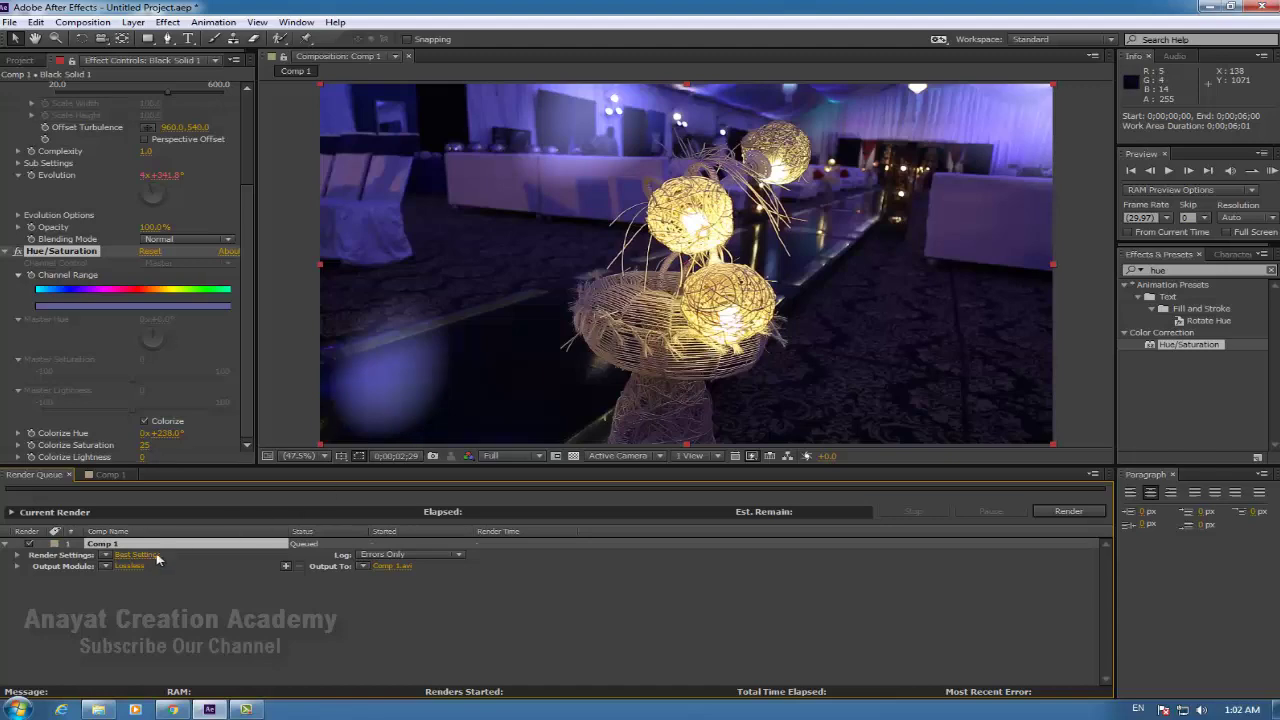
{"action": "left_click", "coordinate": [136, 566]}
{"action": "left_click", "coordinate": [590, 176]}
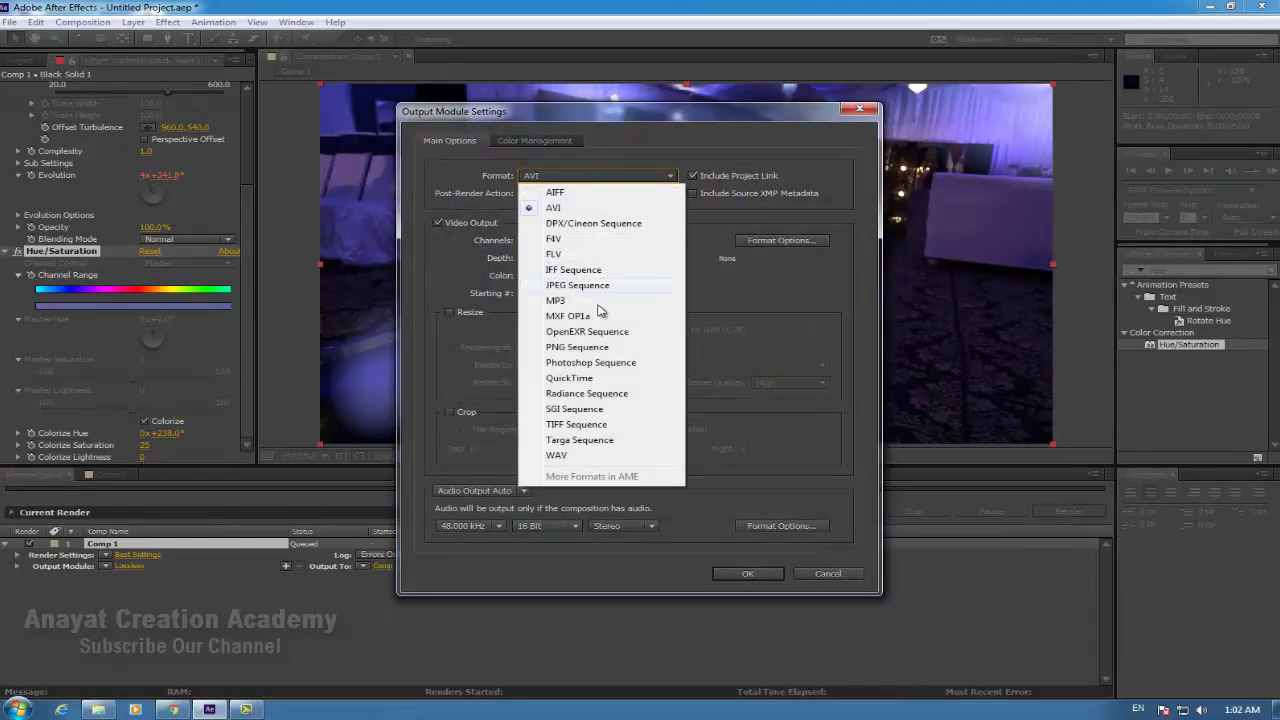
{"action": "left_click", "coordinate": [596, 379]}
{"action": "left_click", "coordinate": [799, 242]}
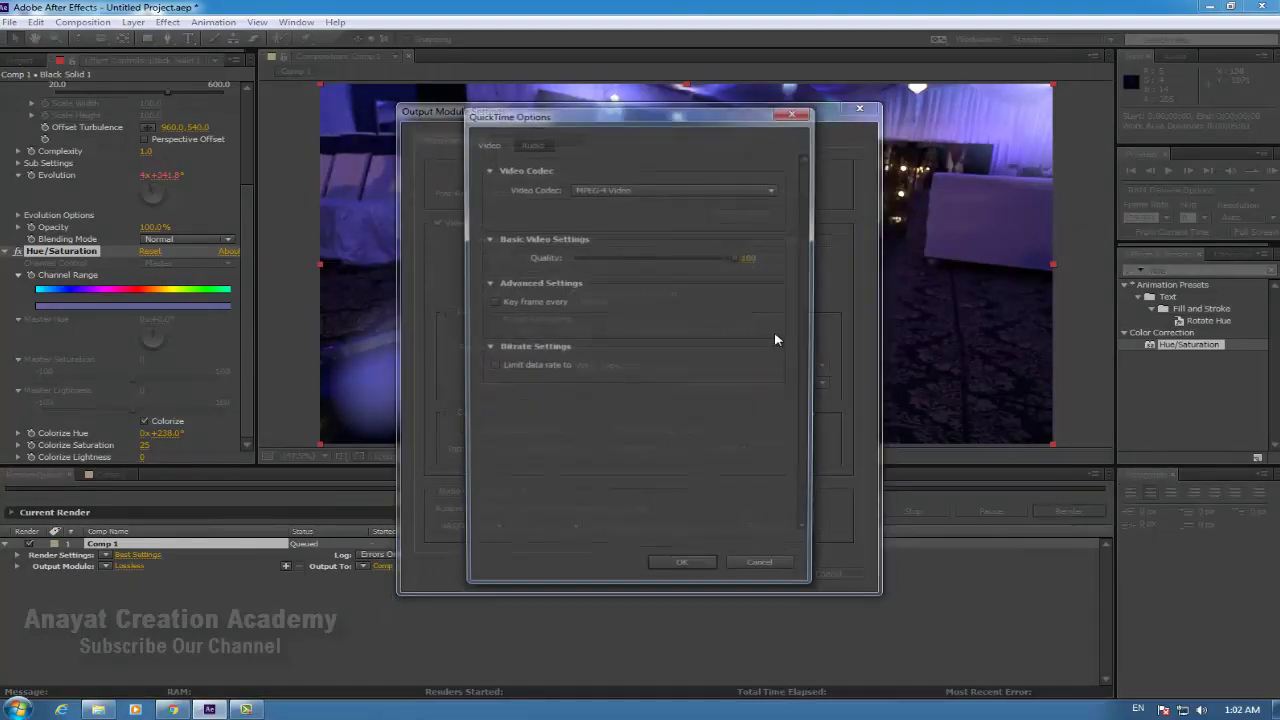
{"action": "left_click", "coordinate": [793, 111]}
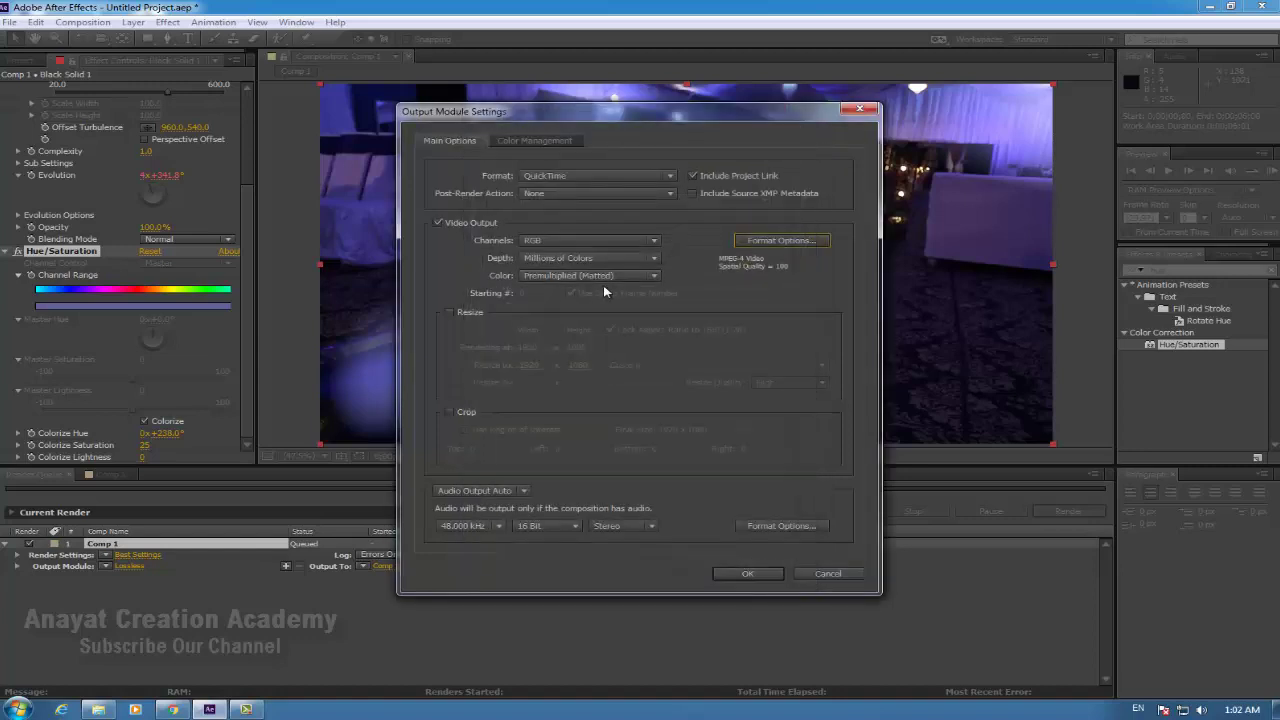
{"action": "left_click", "coordinate": [606, 177]}
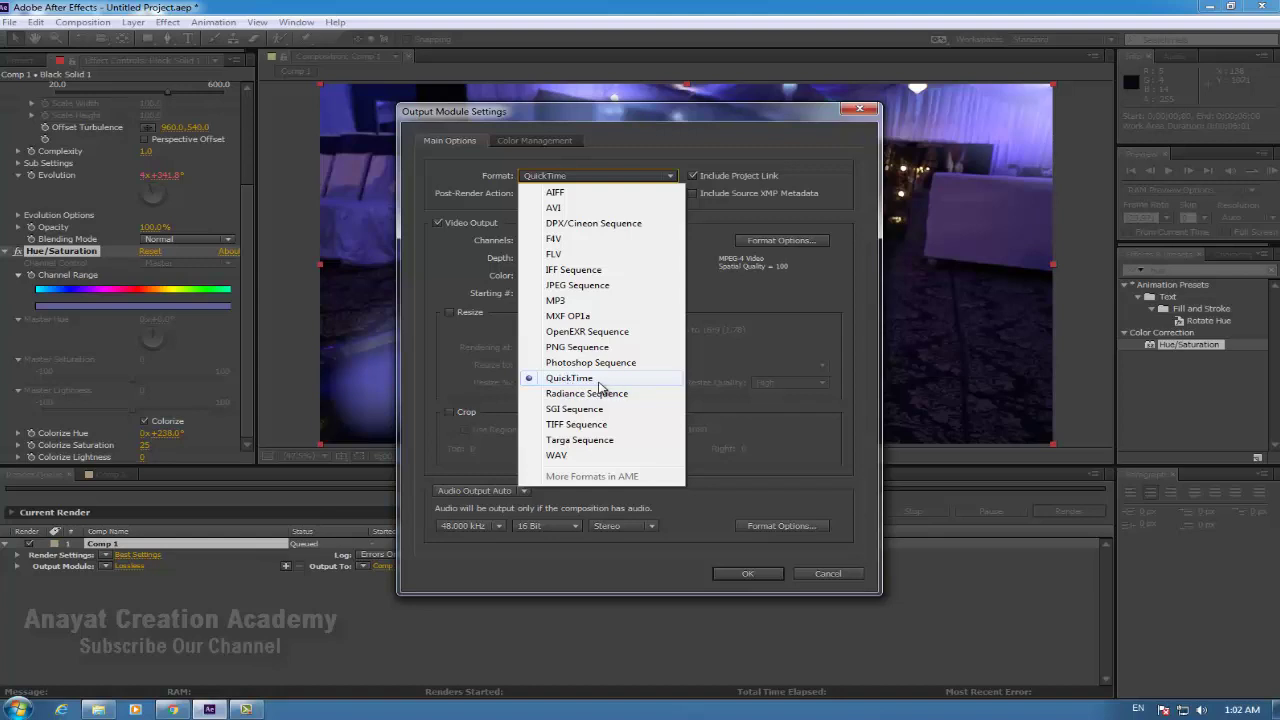
{"action": "left_click", "coordinate": [601, 380]}
Set the QuickTime video codec to MPEG-4 Video and confirm the output module settings.
{"action": "left_click", "coordinate": [808, 242]}
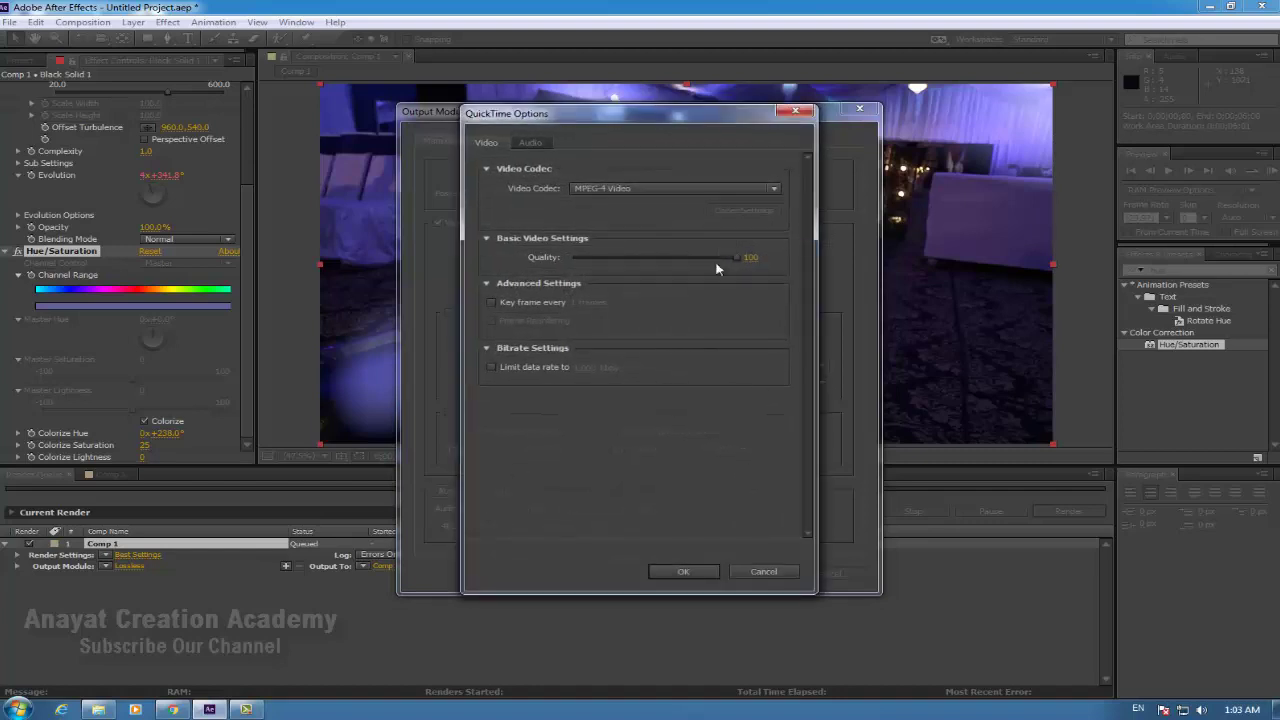
{"action": "left_click", "coordinate": [710, 192]}
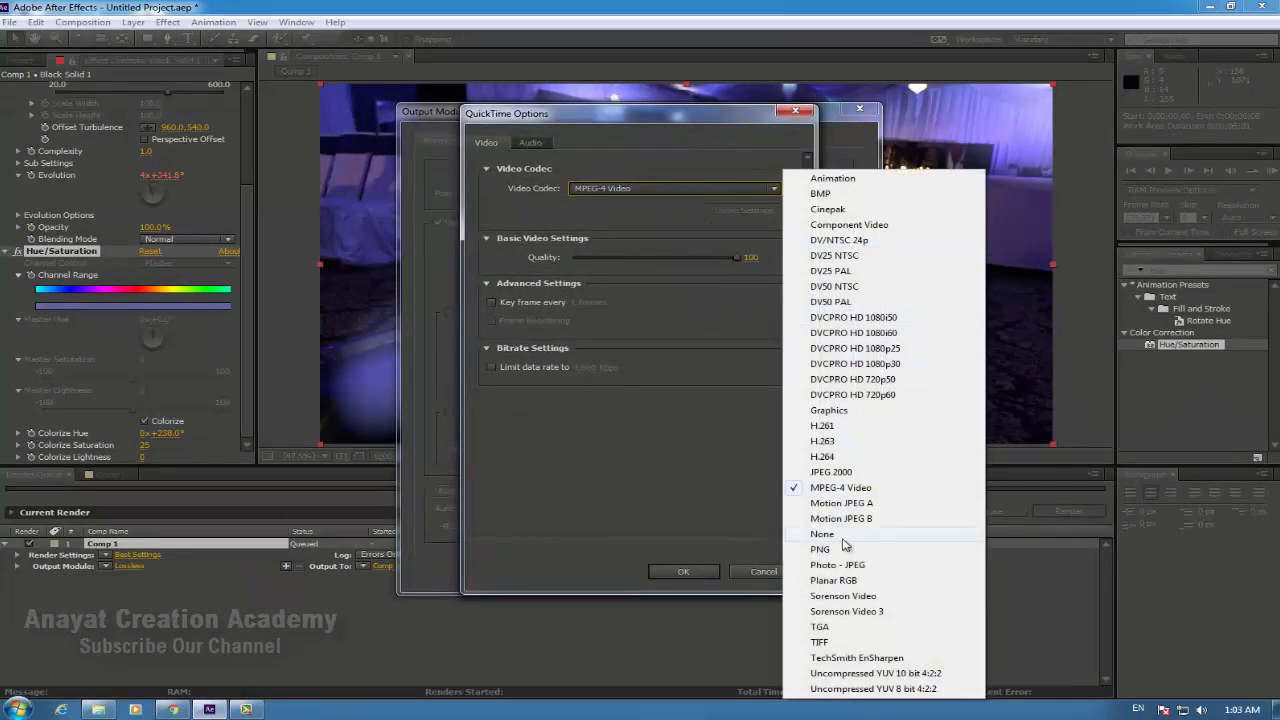
{"action": "left_click", "coordinate": [704, 536]}
{"action": "left_click", "coordinate": [760, 568]}
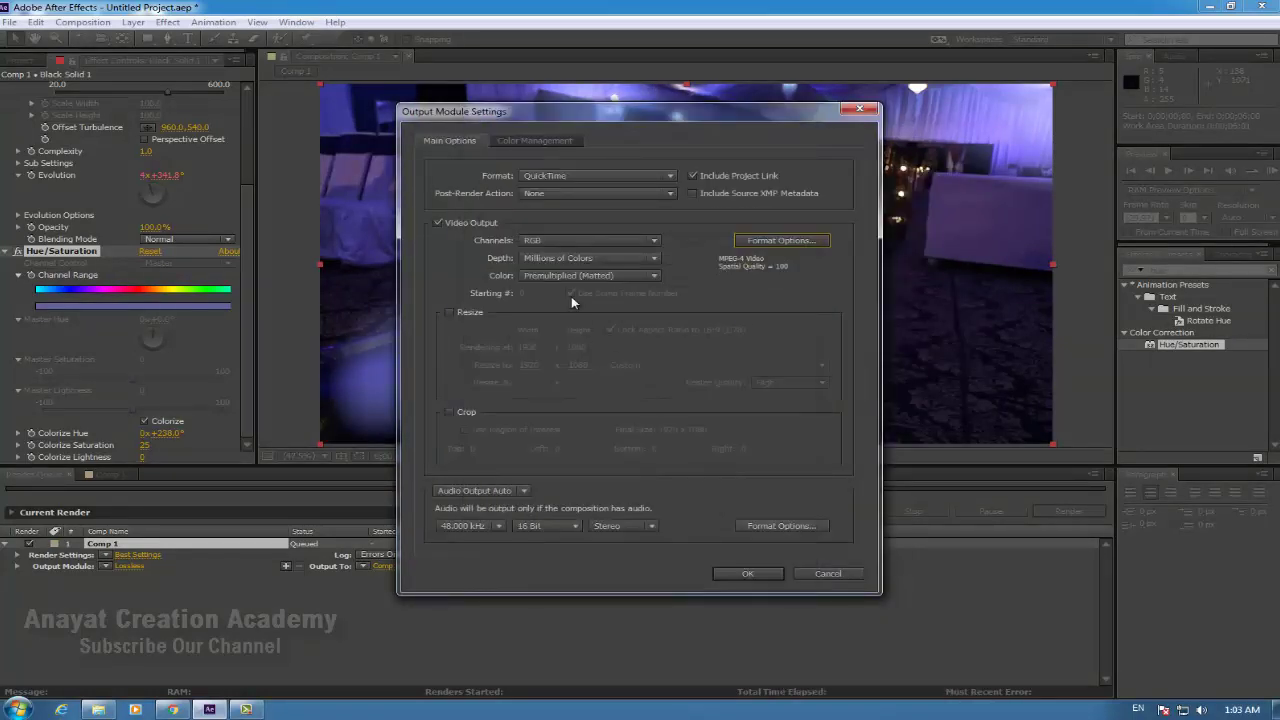
{"action": "left_click", "coordinate": [785, 241]}
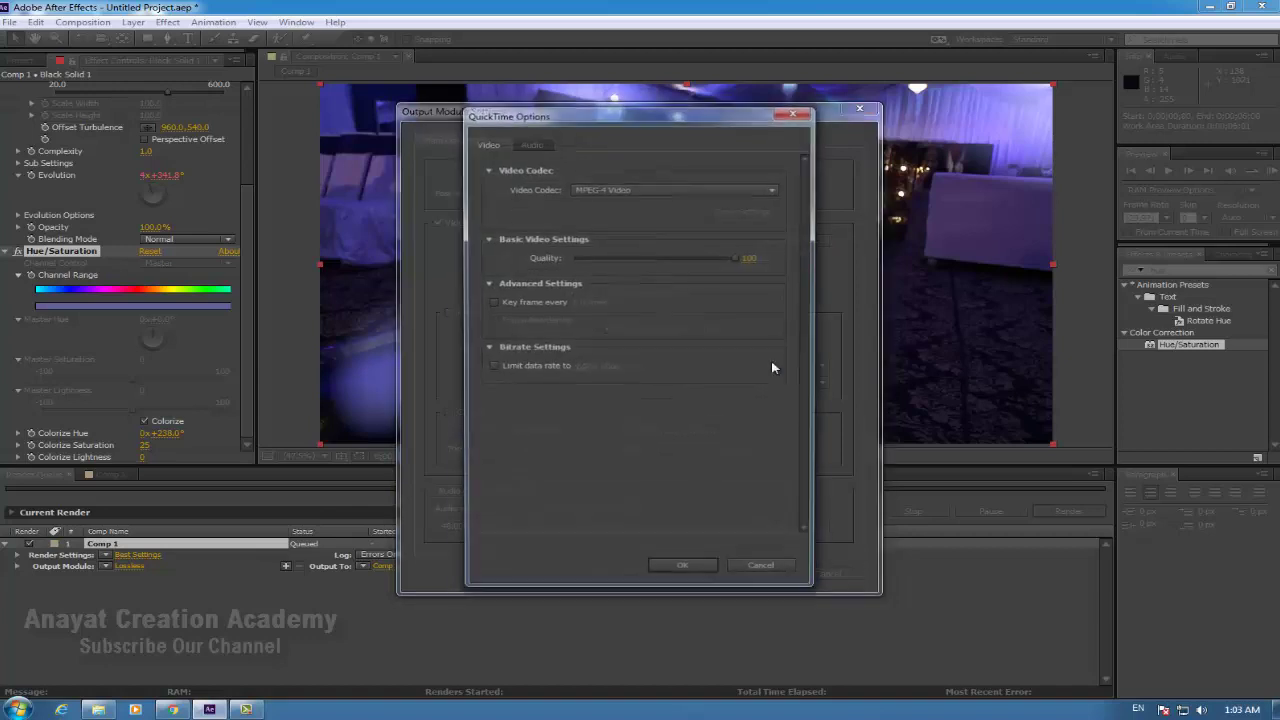
{"action": "left_click", "coordinate": [677, 189]}
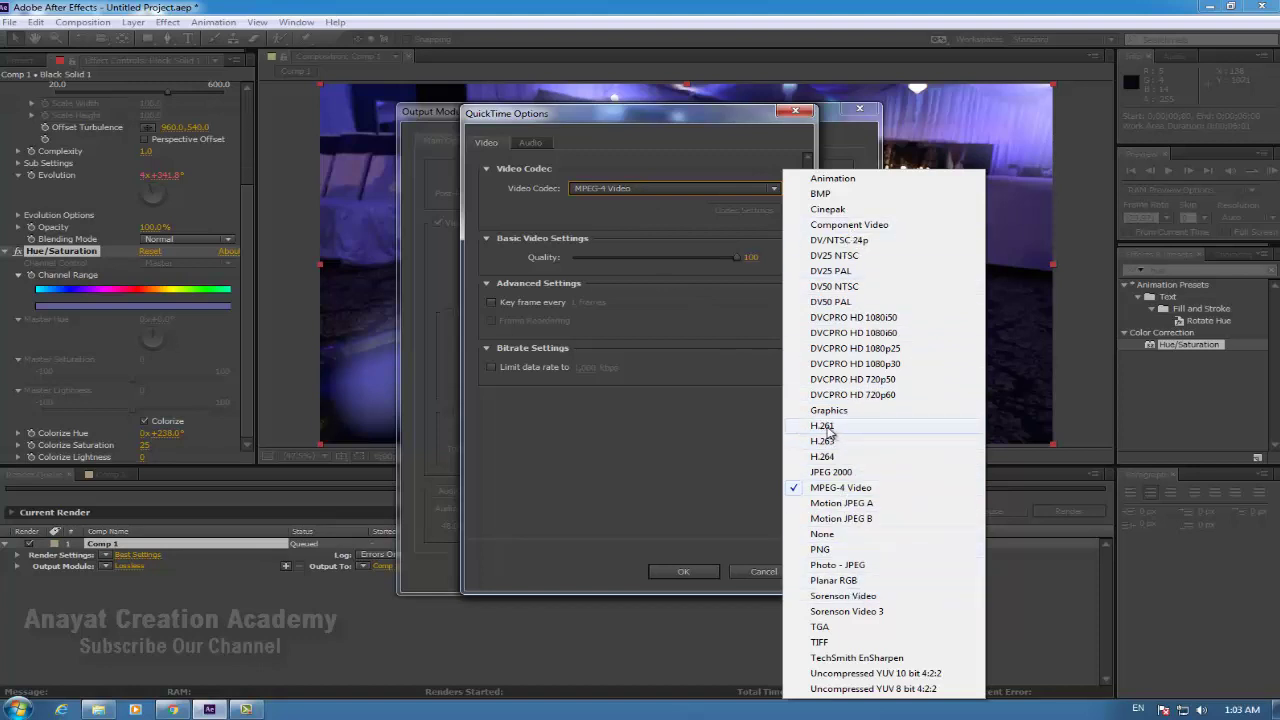
{"action": "left_click", "coordinate": [843, 488]}
{"action": "left_click", "coordinate": [683, 571]}
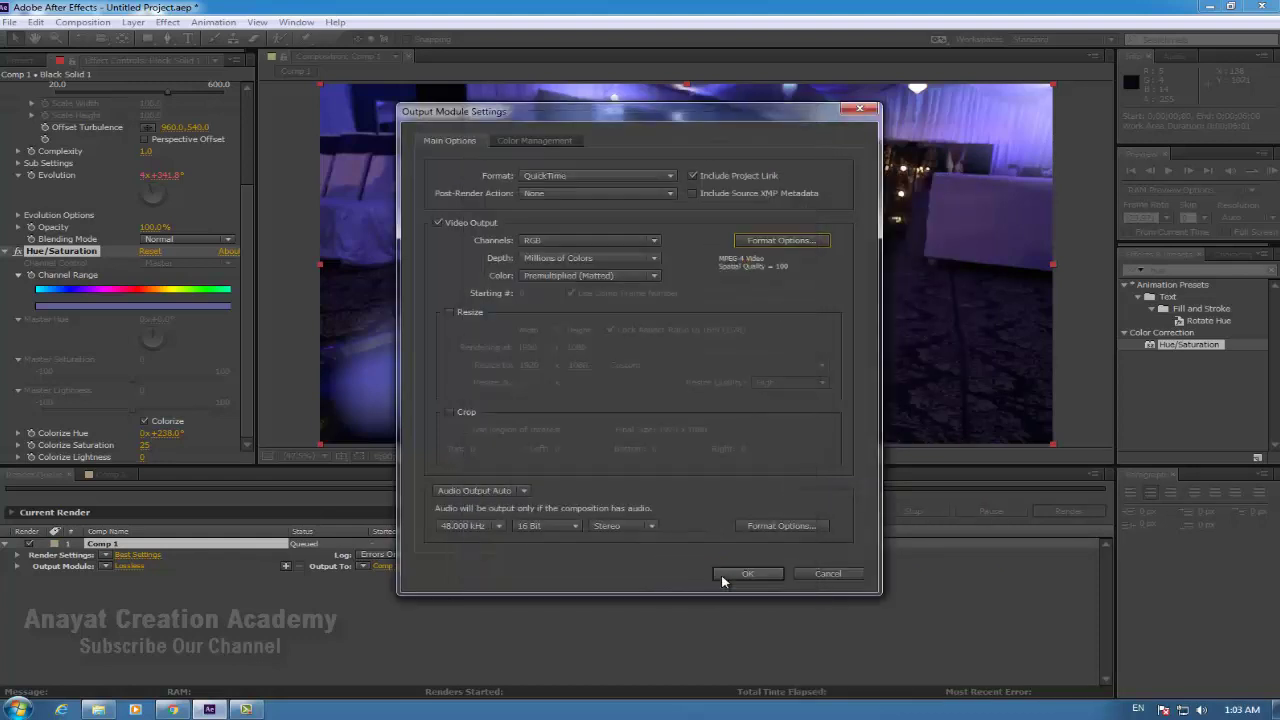
{"action": "left_click", "coordinate": [748, 574]}
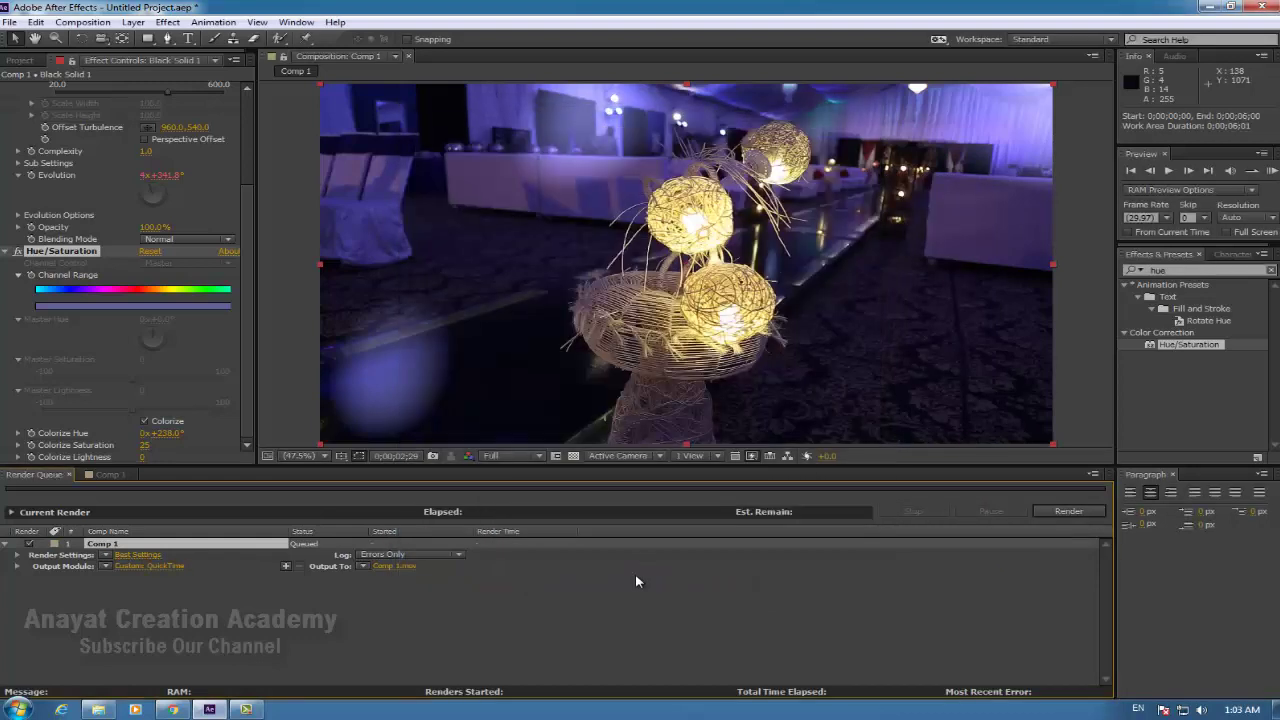
Set the render output to 'professional light Leaks Films.mov' on the Desktop.
{"action": "left_click", "coordinate": [399, 565]}
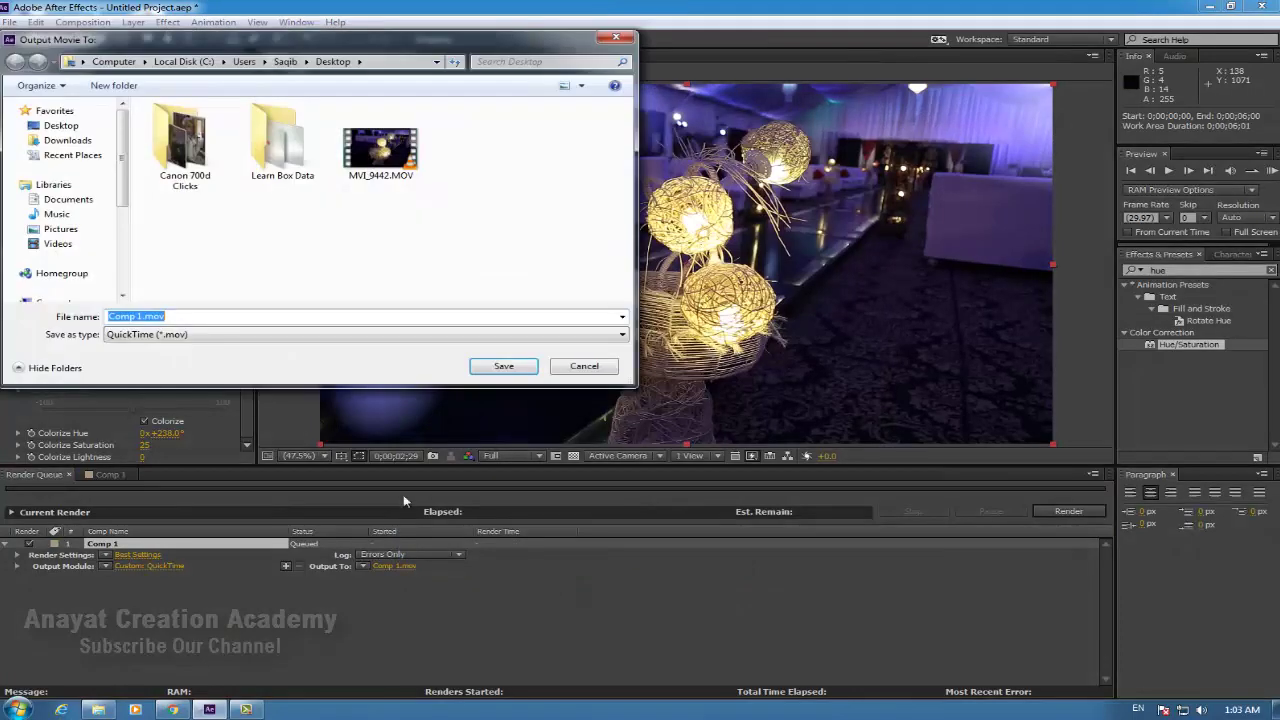
{"action": "left_click", "coordinate": [60, 125]}
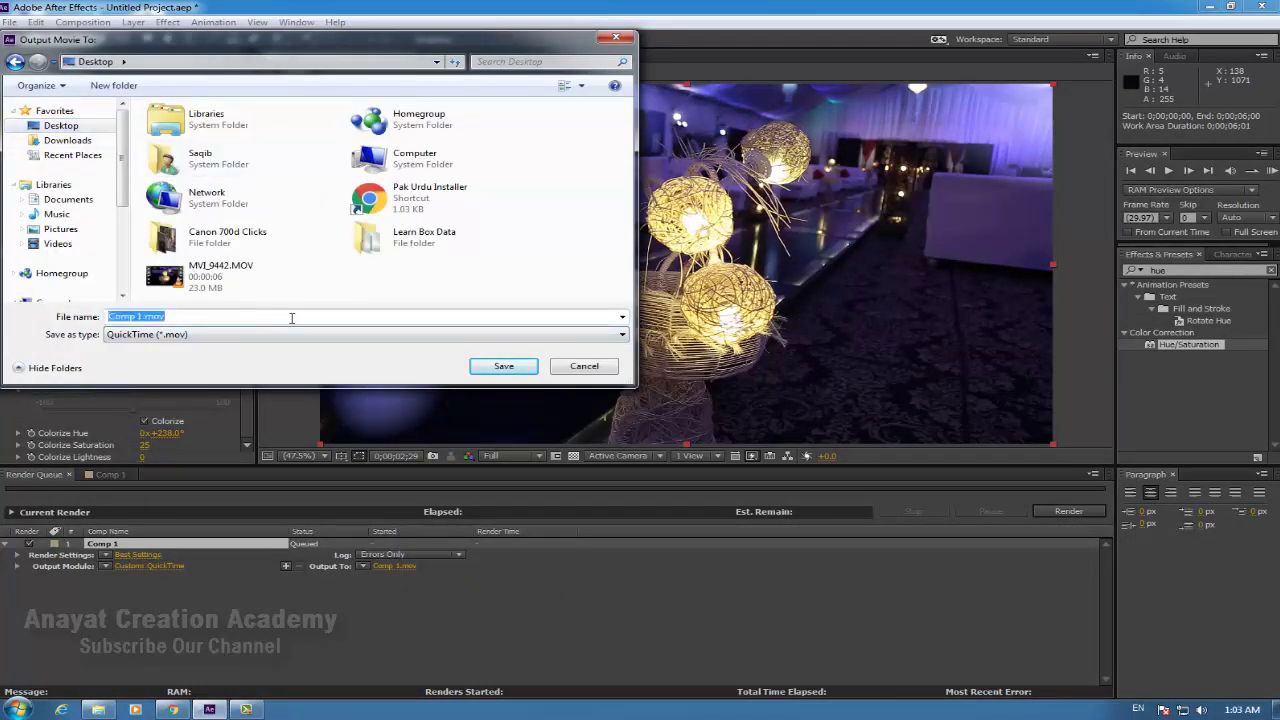
{"action": "type", "text": "professional light Leaks Films"}
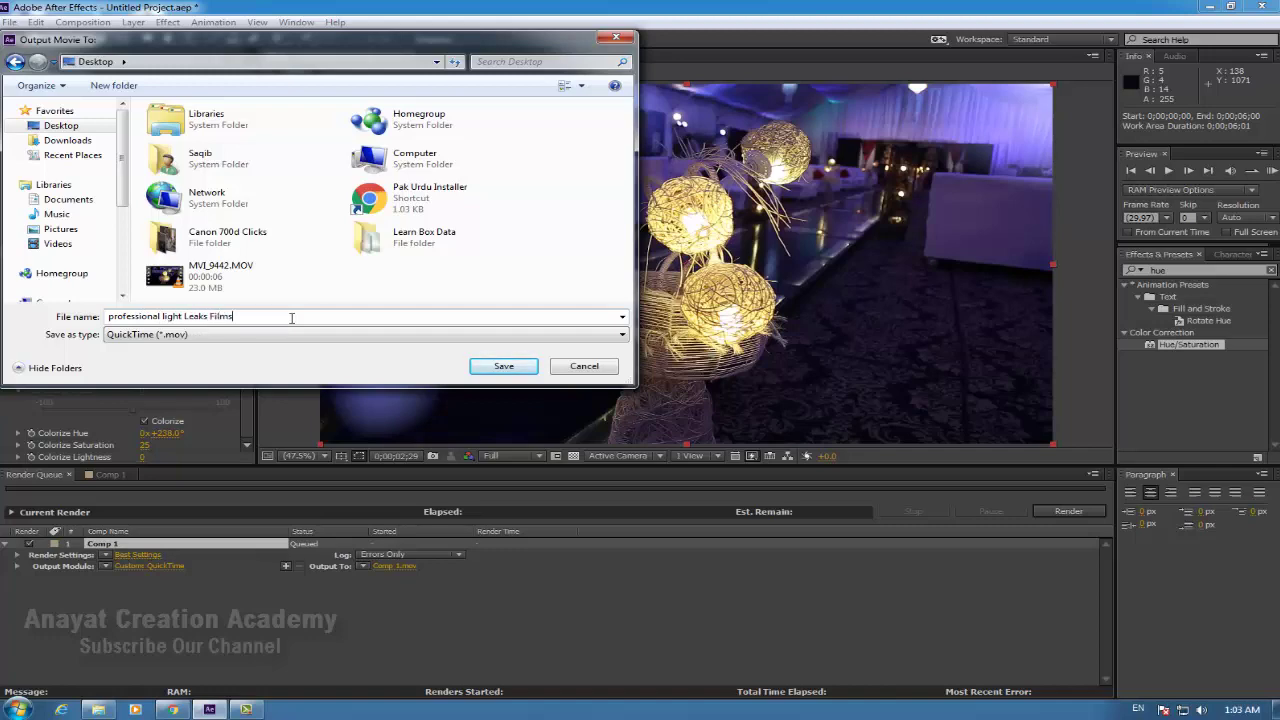
{"action": "key", "text": "Return"}
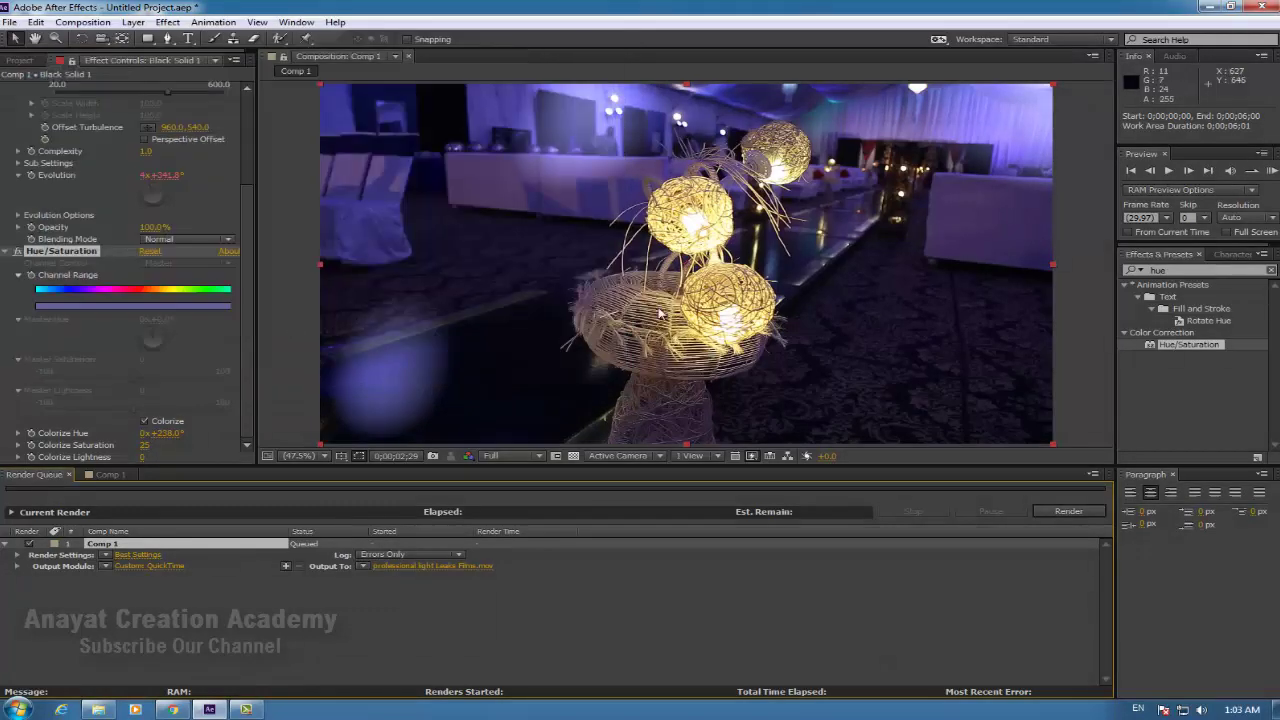
Render Comp 1 to the QuickTime movie, then minimise After Effects to show the desktop.
{"action": "left_click", "coordinate": [1061, 509]}
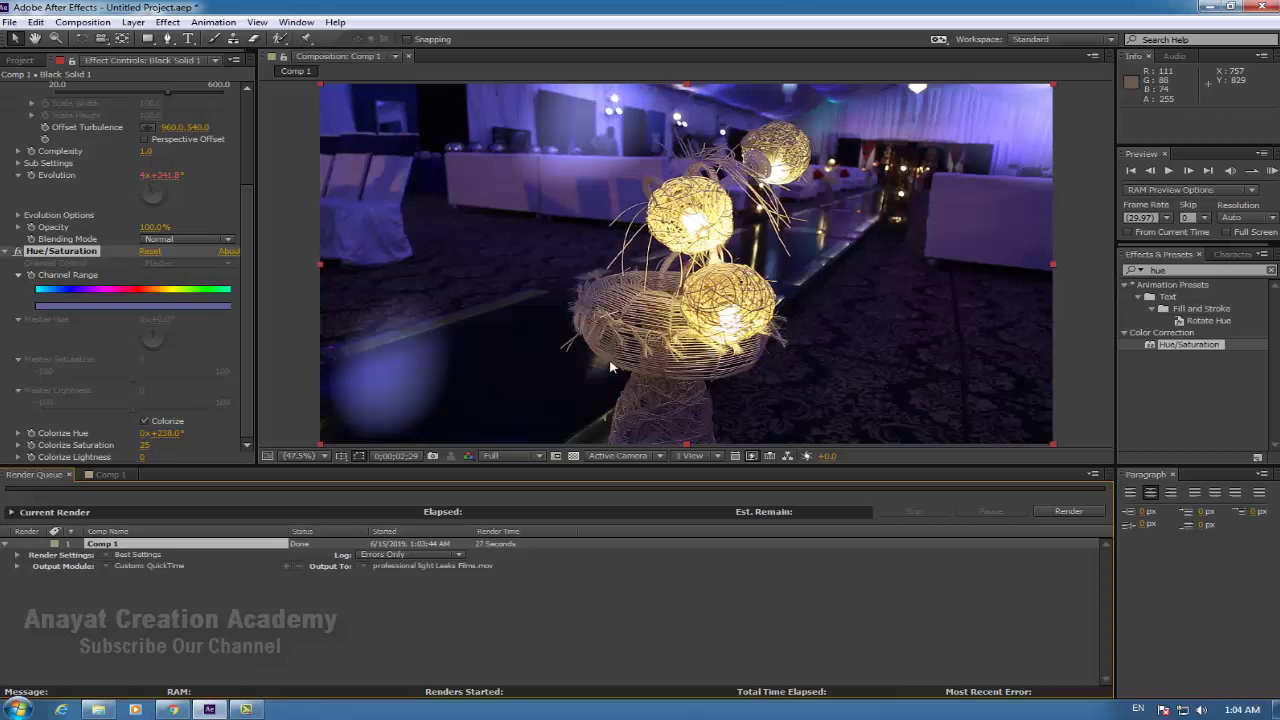
{"action": "left_click", "coordinate": [1210, 6]}
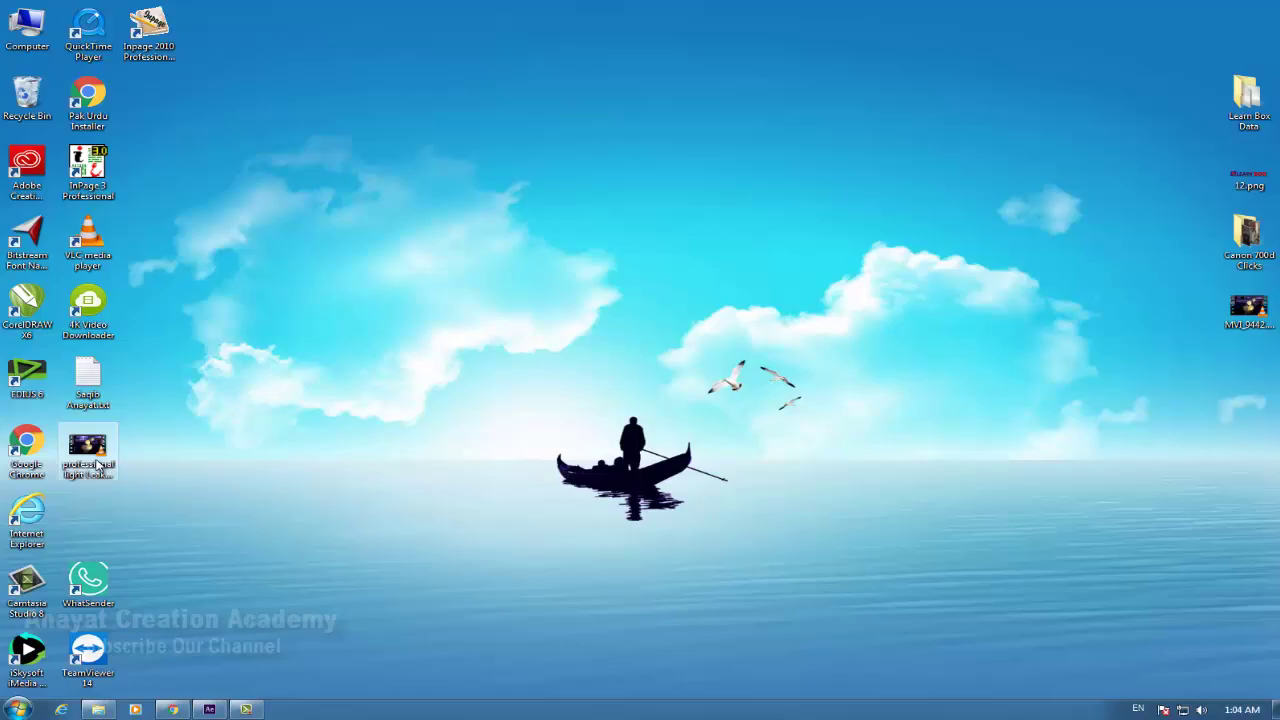
{"action": "double_click", "coordinate": [98, 465]}
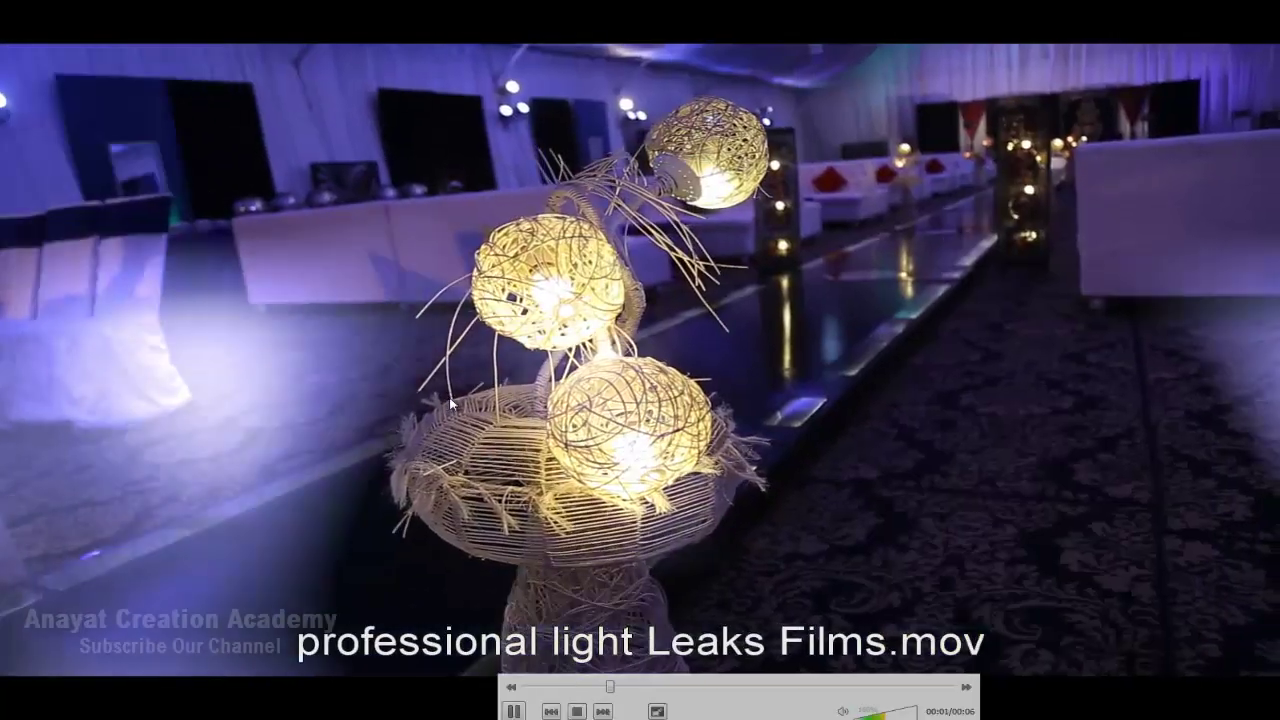
{"action": "scroll", "coordinate": [450, 403], "scroll_direction": "down", "scroll_amount": 15}
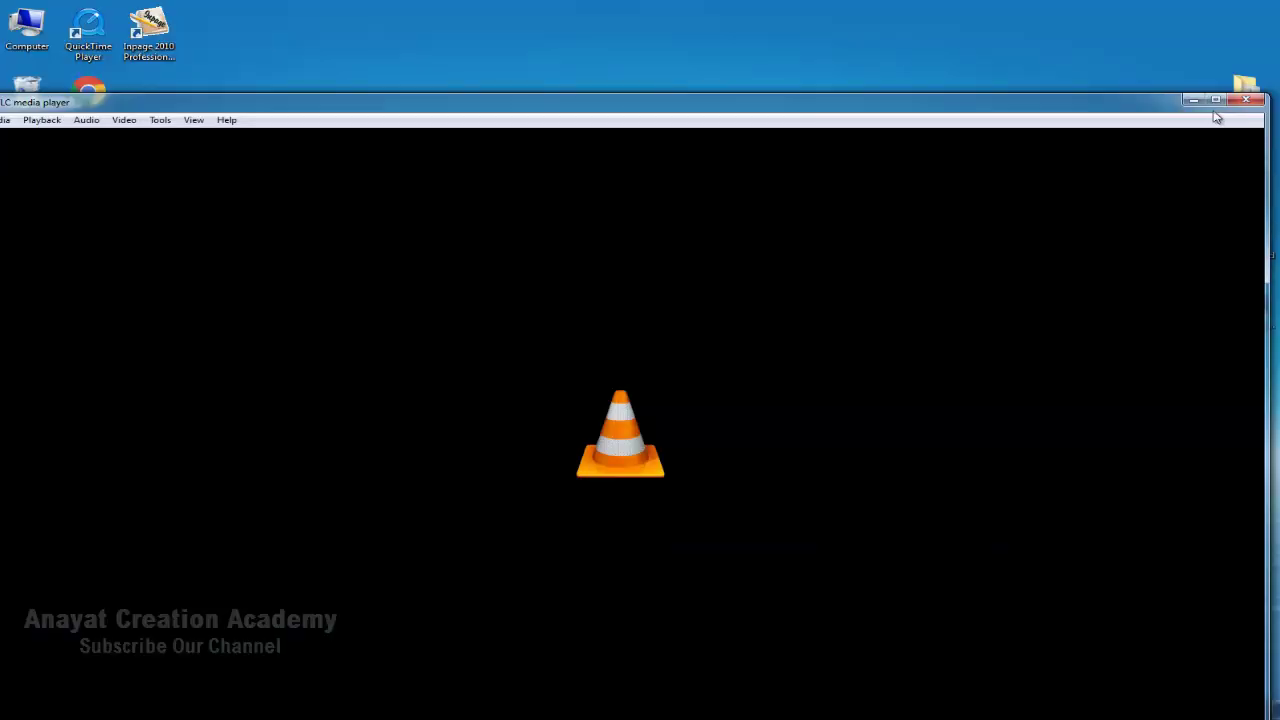
{"action": "left_click", "coordinate": [1245, 100]}
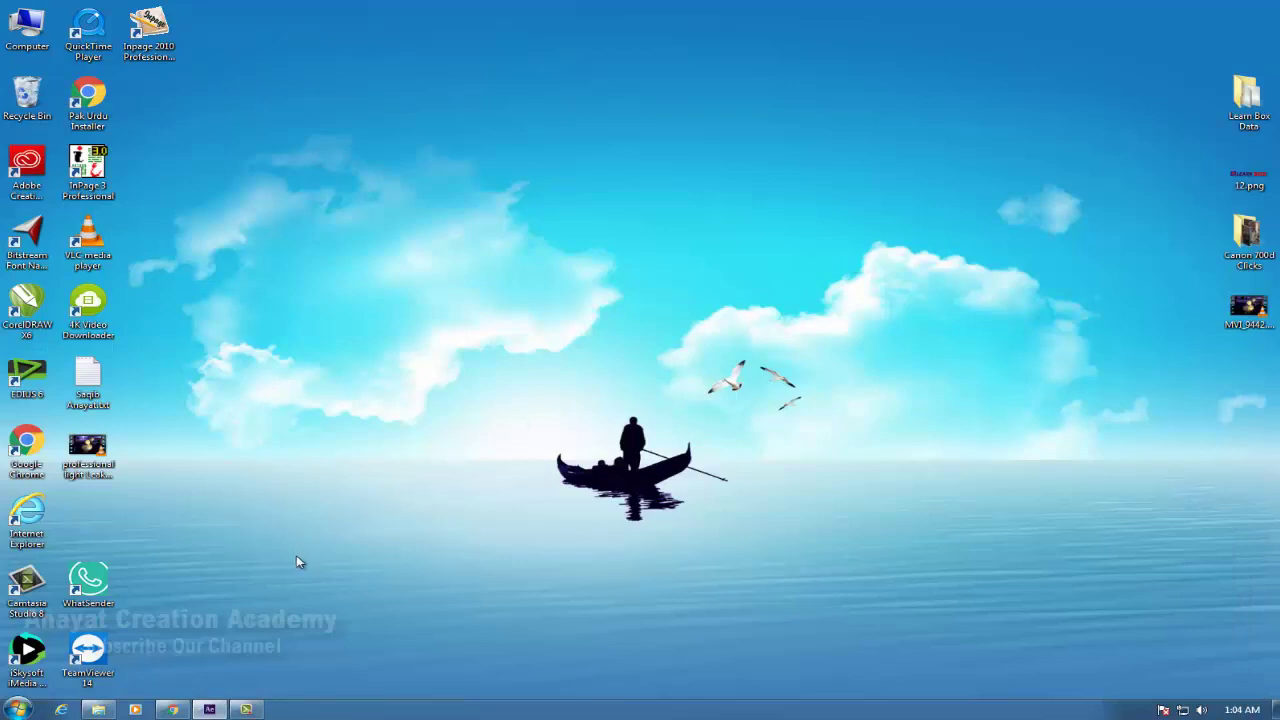
{"action": "mouse_move", "coordinate": [255, 711]}
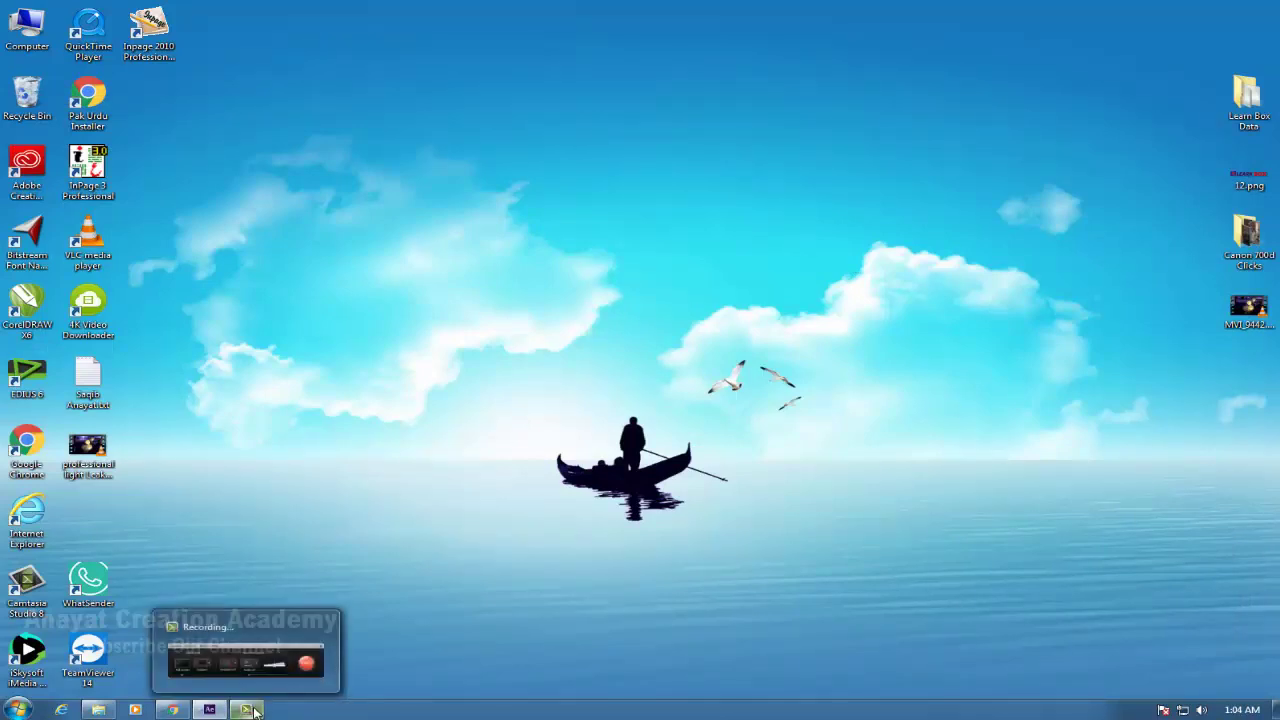